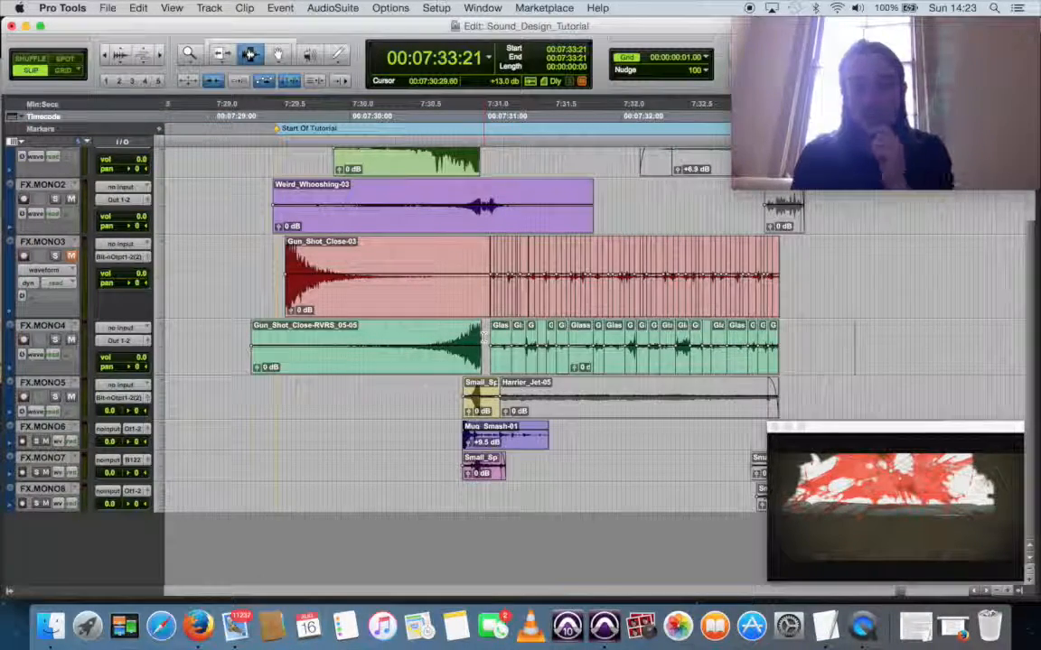
- Increase the height of the FX.MONO4 track to enlarge its glass smash waveforms
{"action": "key", "text": "super+bracketright"}
{"action": "key", "text": "super+bracketright"}
{"action": "key", "text": "super+bracketright"}
{"action": "key", "text": "super+bracketright"}
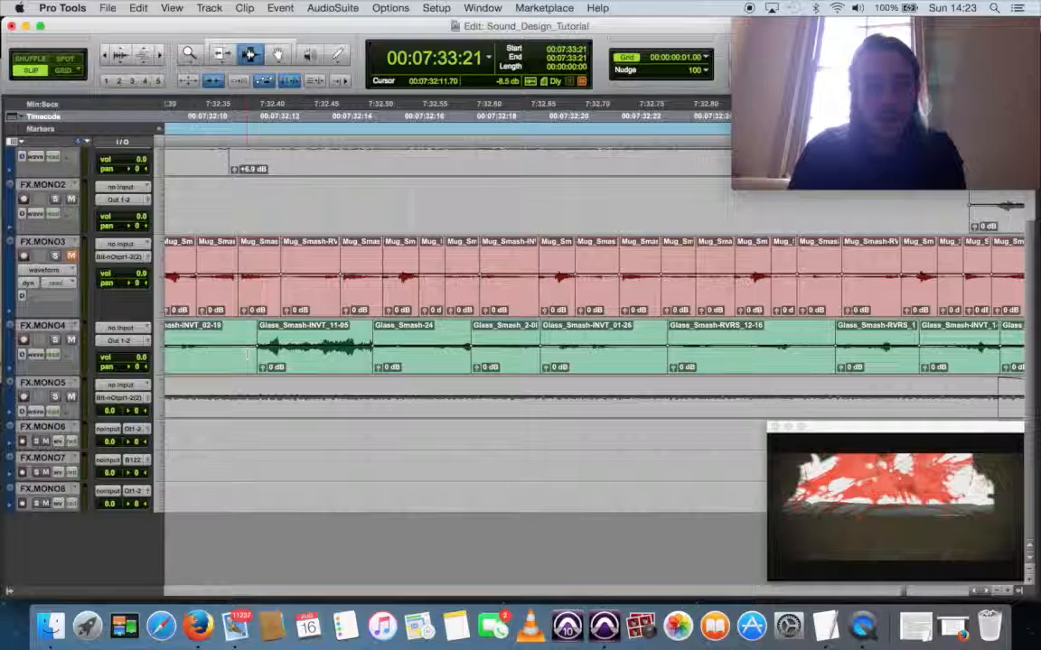
{"action": "left_click_drag", "start_coordinate": [63, 375], "coordinate": [63, 403]}
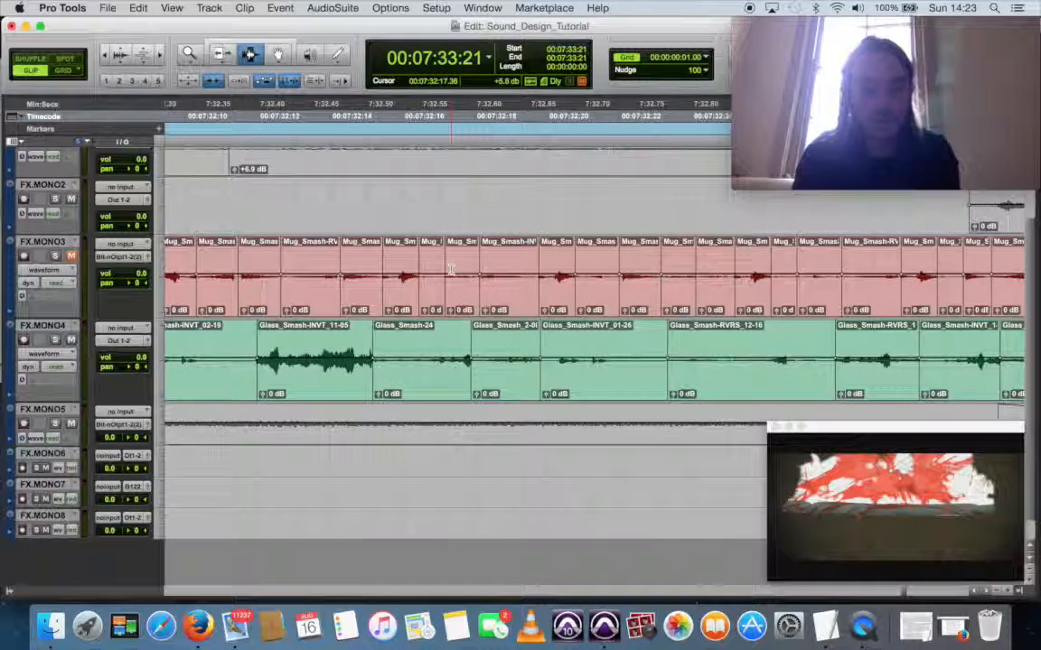
- Play the session with the chopped glass smash clips from 00:07:31:00 twice, raising the system volume
{"action": "scroll", "coordinate": [450, 269], "scroll_direction": "up", "scroll_amount": 2}
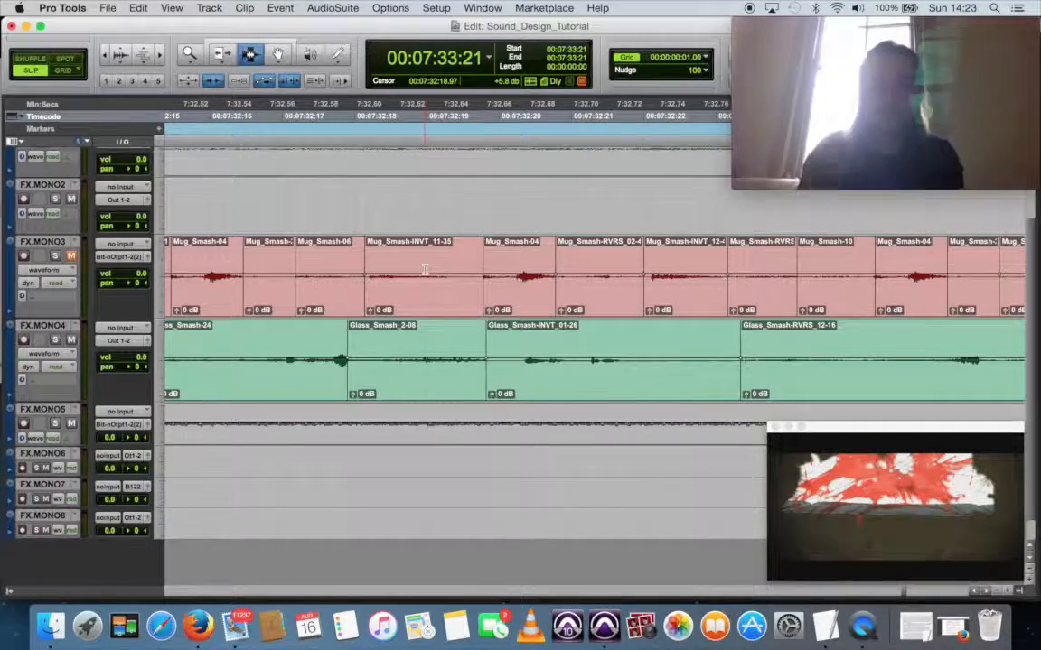
{"action": "key", "text": "r"}
{"action": "key", "text": "r"}
{"action": "key", "text": "r"}
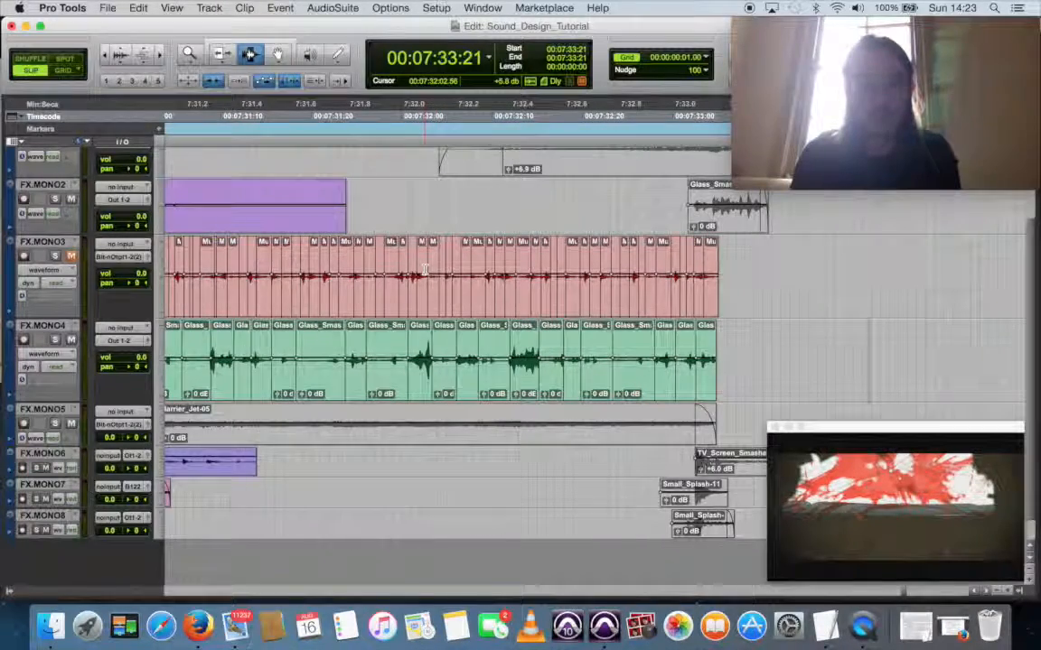
{"action": "scroll", "coordinate": [425, 269], "scroll_direction": "left", "scroll_amount": 5}
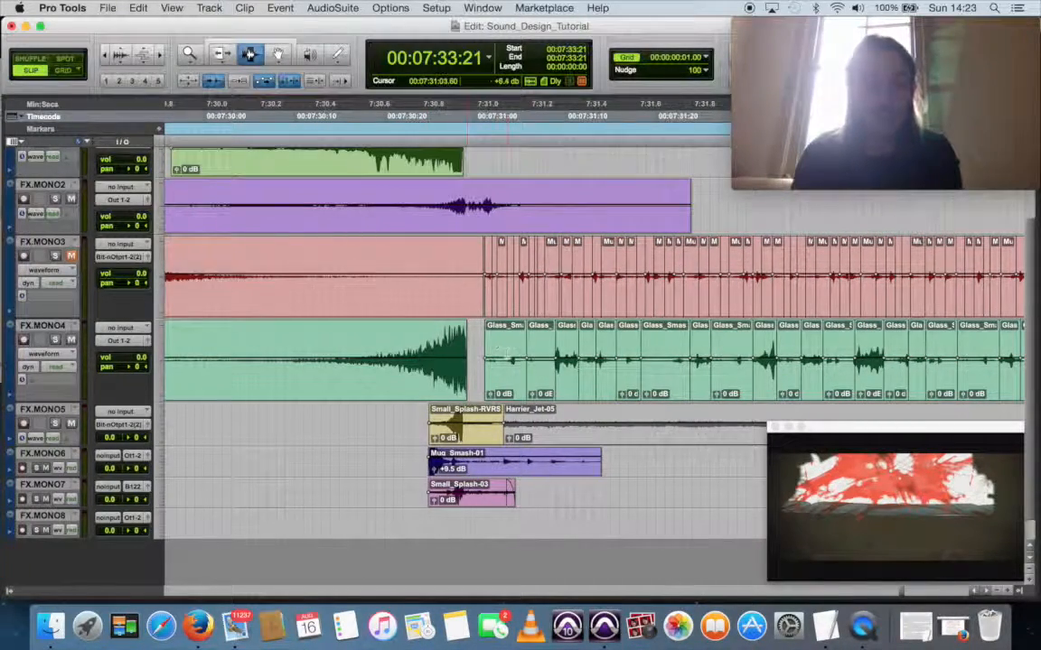
{"action": "key", "text": "space"}
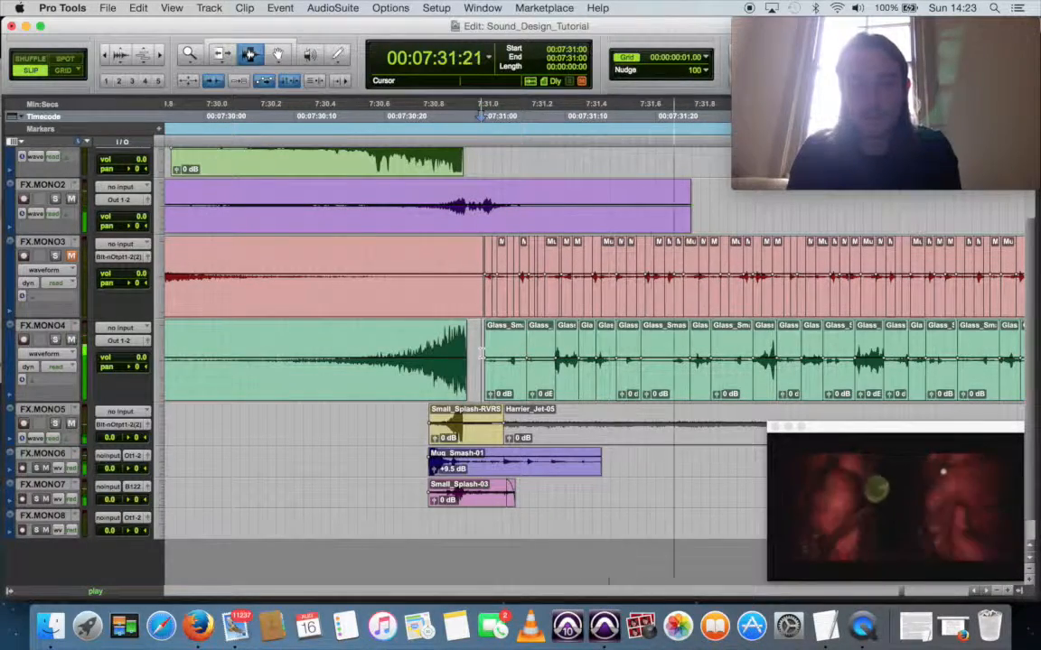
{"action": "key", "text": "XF86AudioRaiseVolume"}
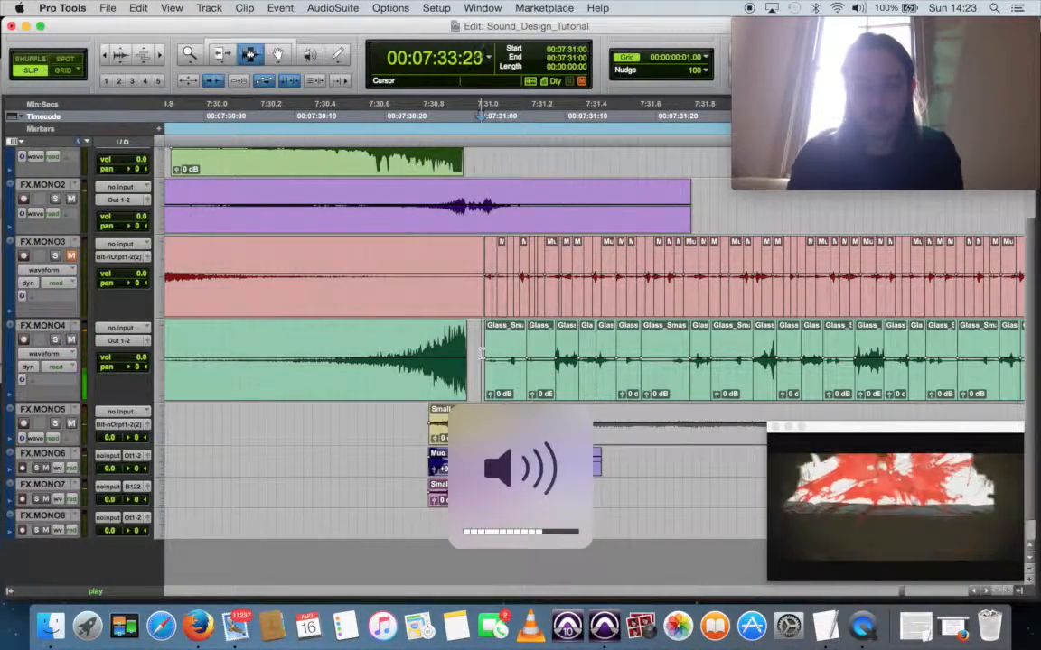
{"action": "key", "text": "space"}
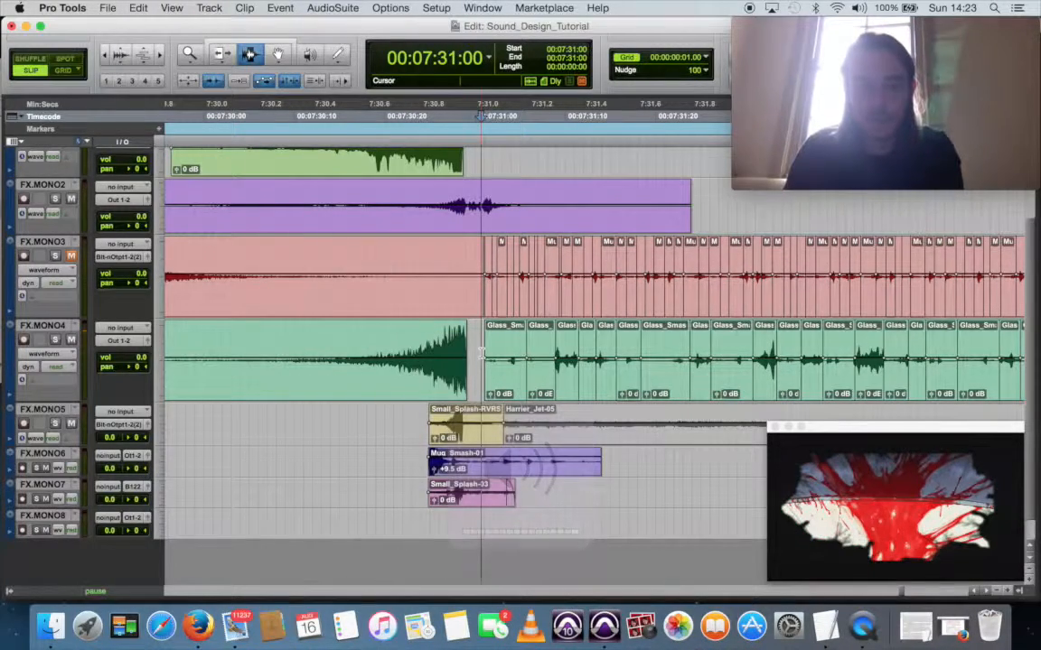
{"action": "key", "text": "space"}
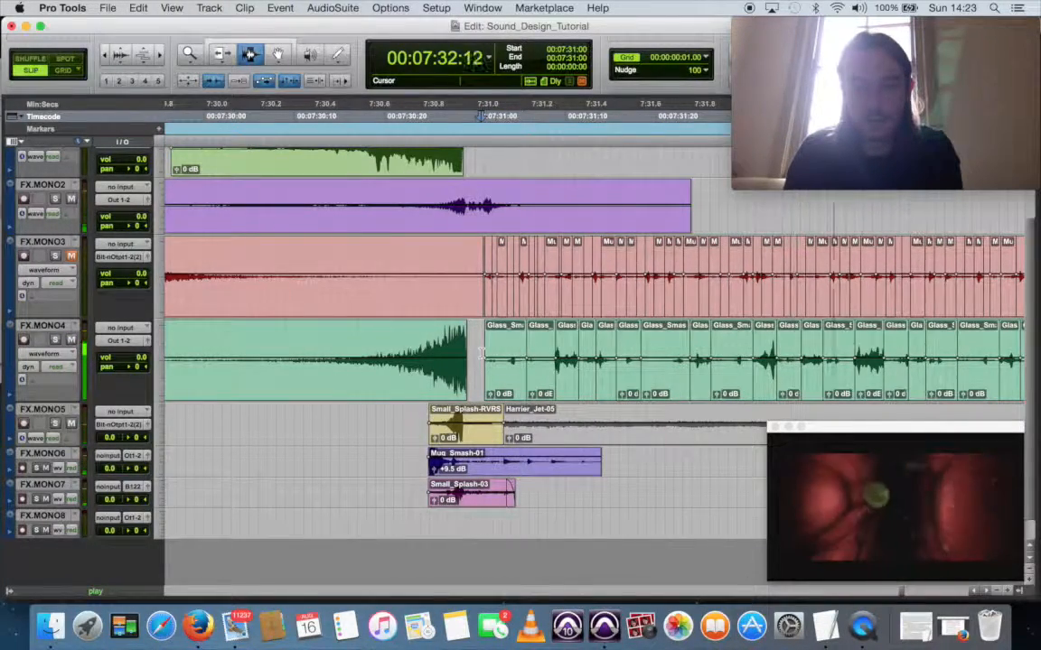
{"action": "key", "text": "space"}
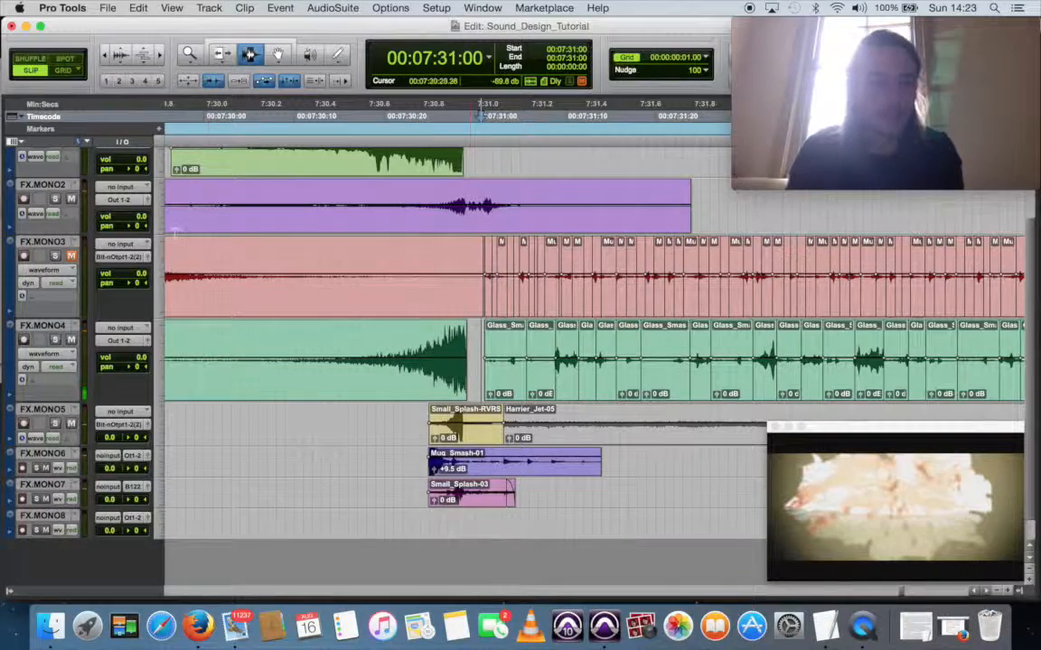
- Solo the FX.MONO3 track and play its chopped mug smash clips from 00:07:31:00
{"action": "left_click", "coordinate": [55, 256]}
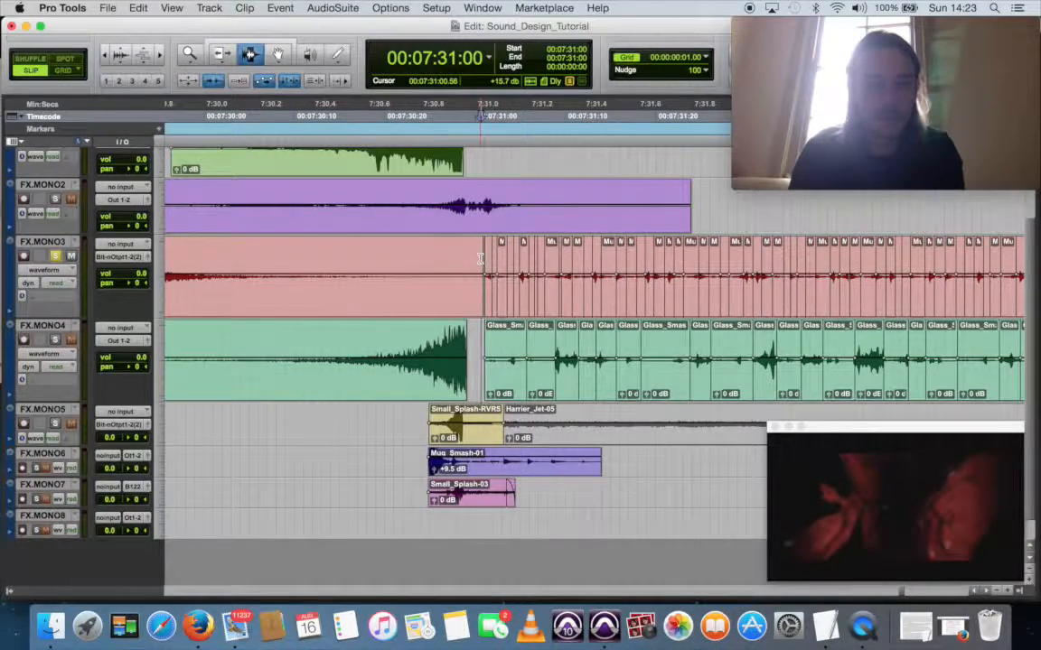
{"action": "key", "text": "space"}
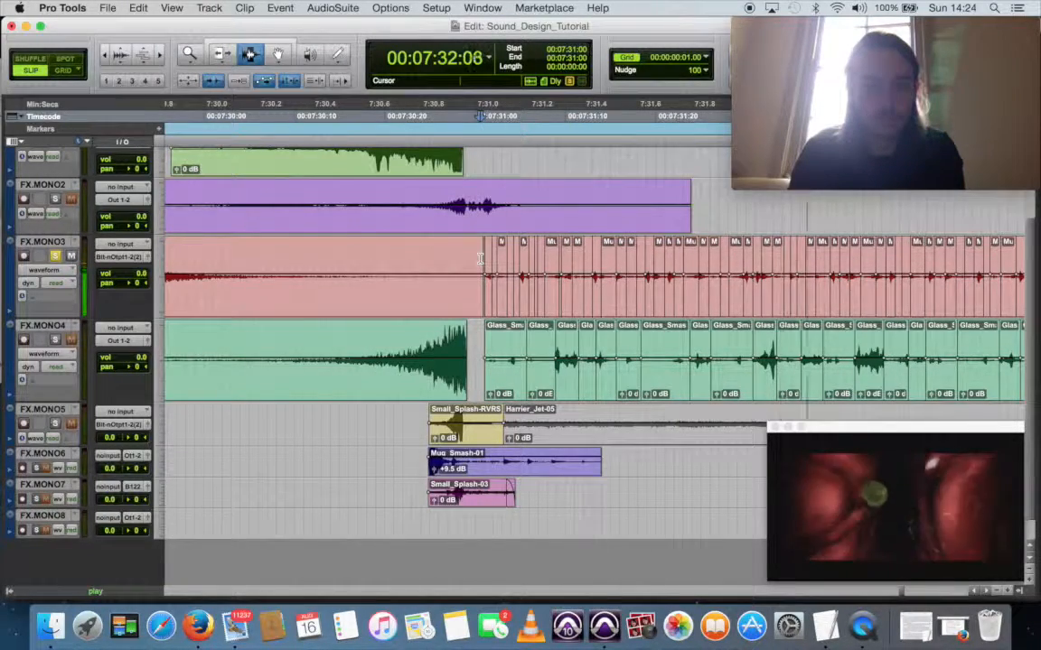
{"action": "key", "text": "space"}
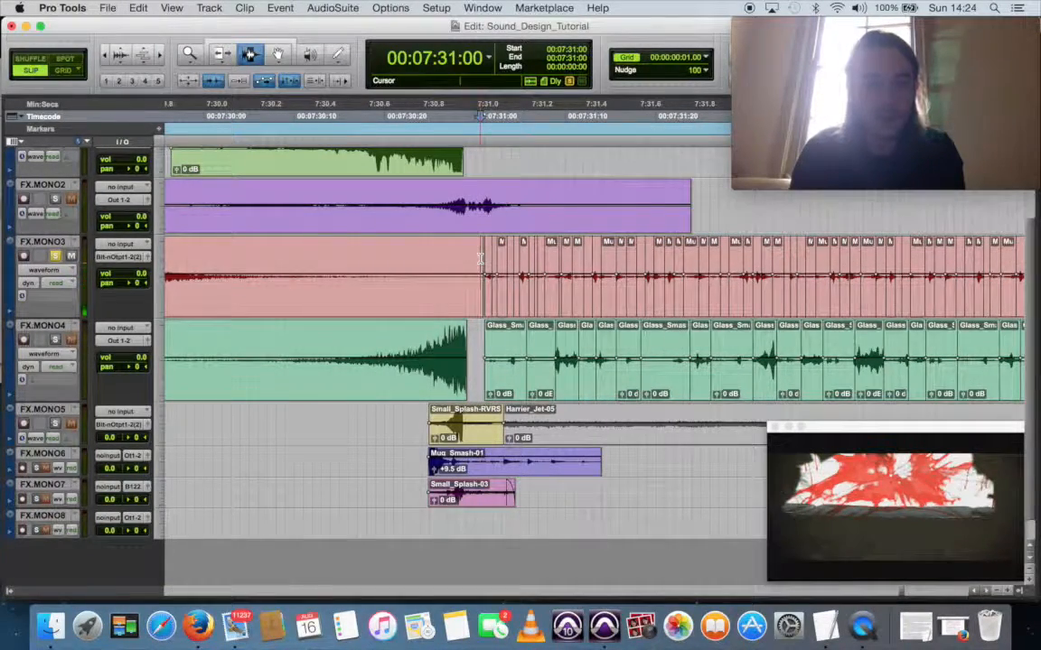
- Select all chopped glass smash clips on FX.MONO4 and open the EQ3 7-Band AudioSuite processor
{"action": "scroll", "coordinate": [331, 260], "scroll_direction": "right", "scroll_amount": 5}
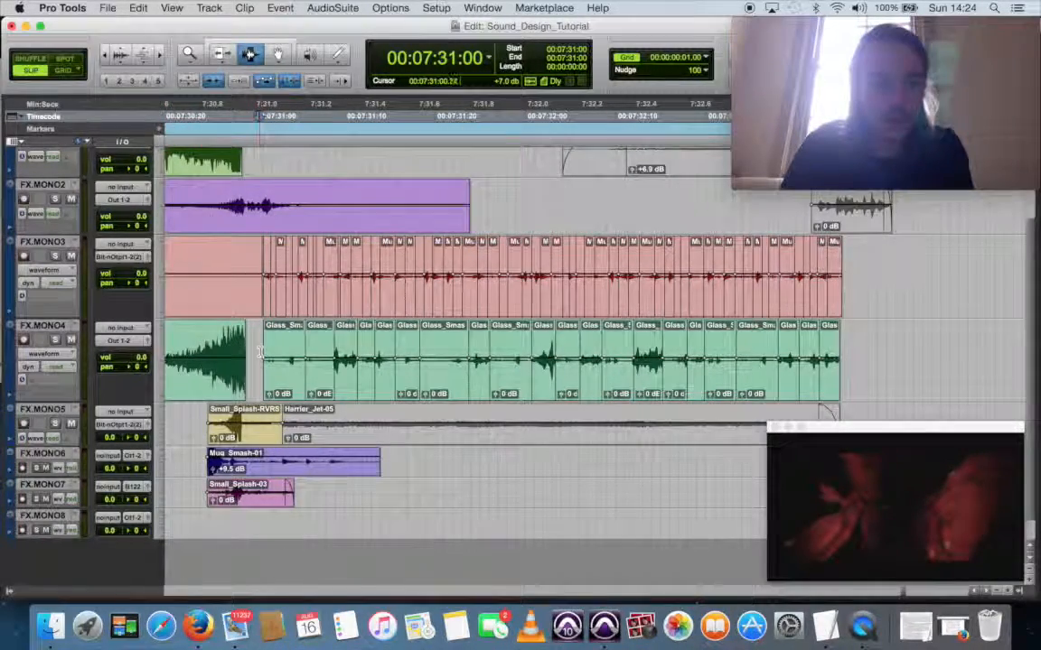
{"action": "left_click_drag", "start_coordinate": [263, 352], "coordinate": [853, 352]}
{"action": "left_click", "coordinate": [330, 7]}
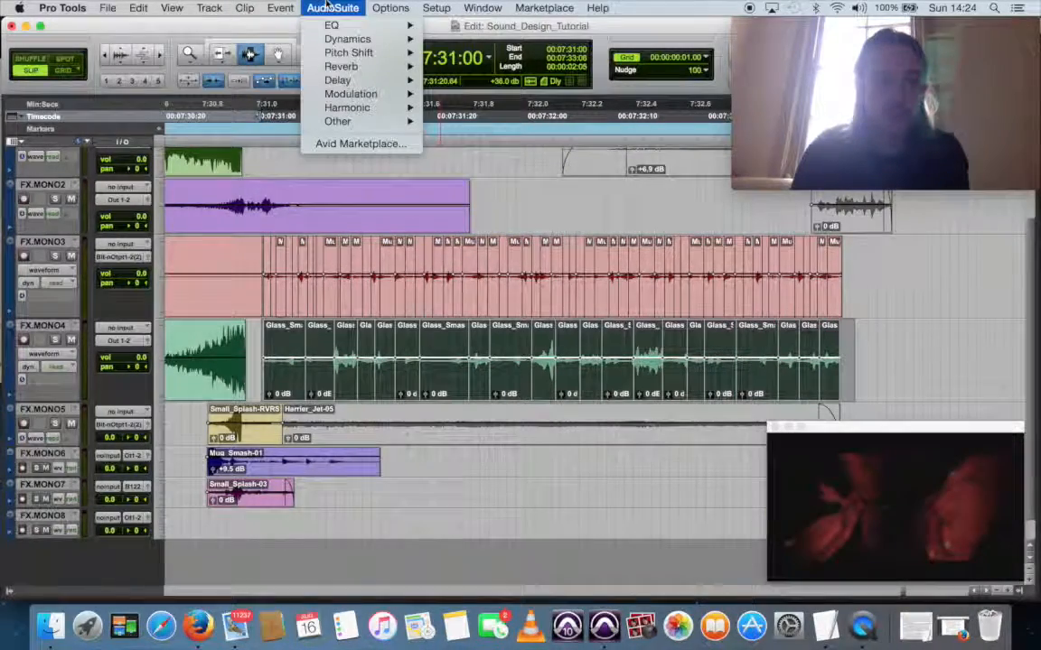
{"action": "mouse_move", "coordinate": [334, 26]}
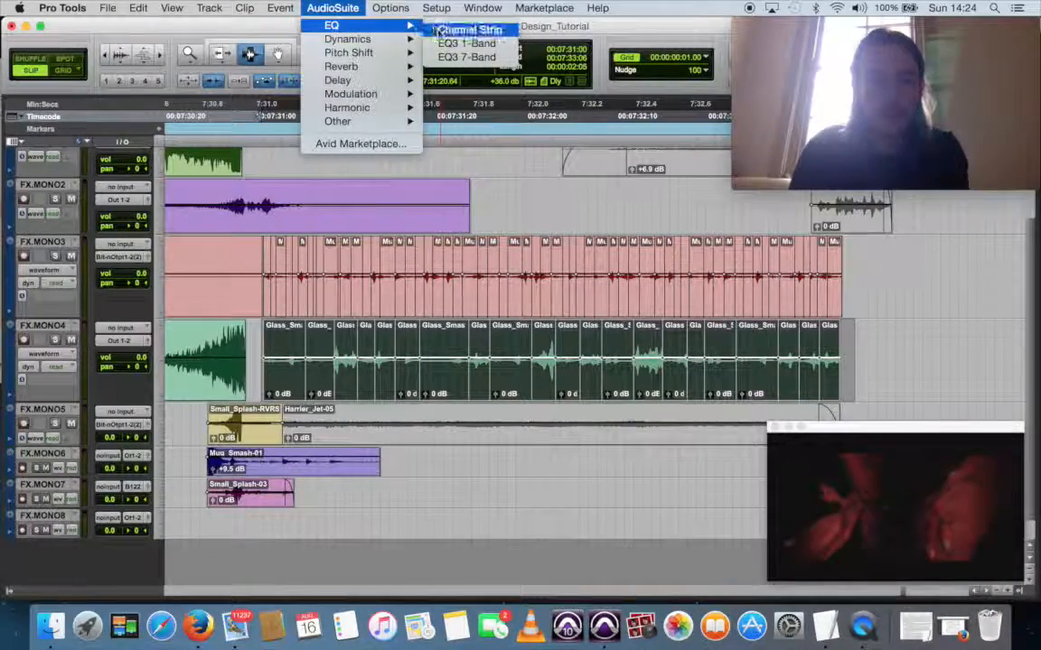
{"action": "left_click", "coordinate": [449, 59]}
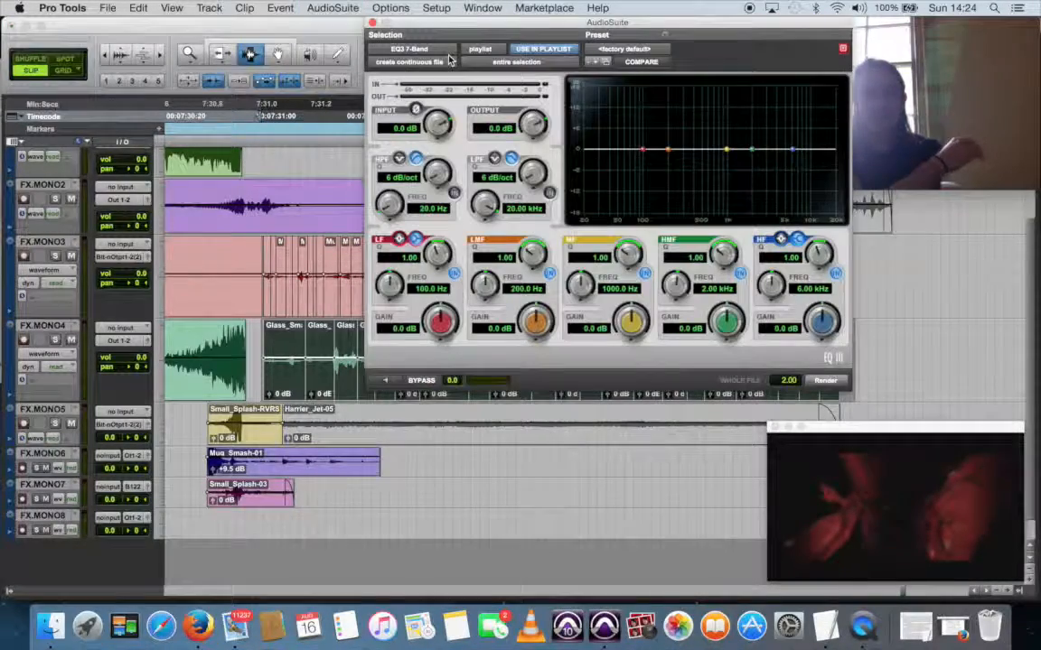
- Enable the high-pass and low-pass filters with 24 dB/oct slopes and raise the high-pass frequency to about 263 Hz
{"action": "left_click", "coordinate": [454, 193]}
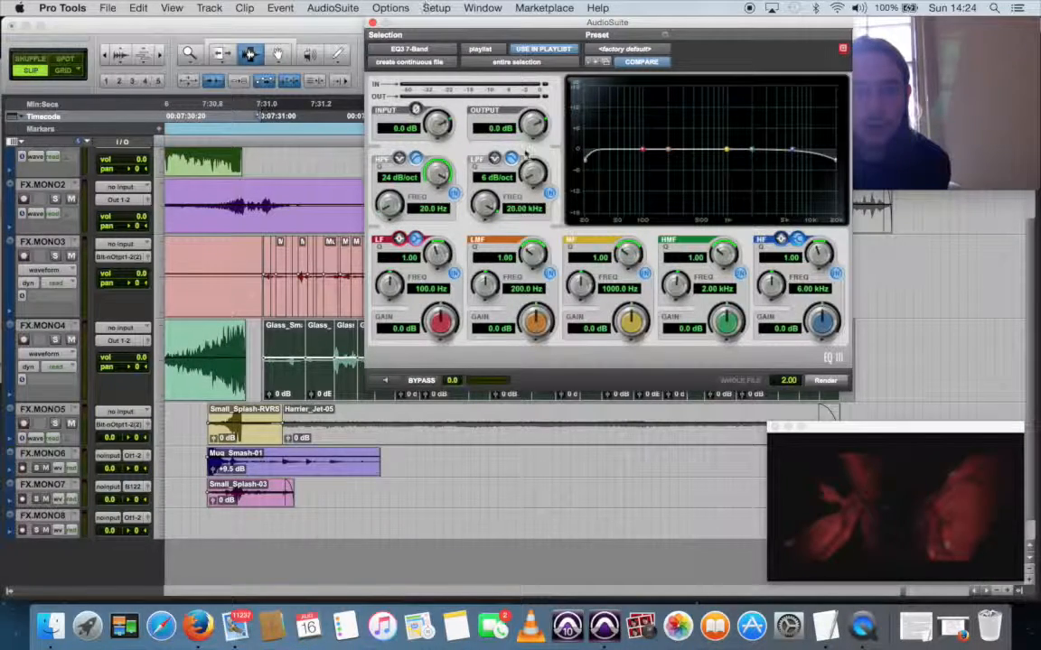
{"action": "left_click_drag", "start_coordinate": [533, 173], "coordinate": [531, 5]}
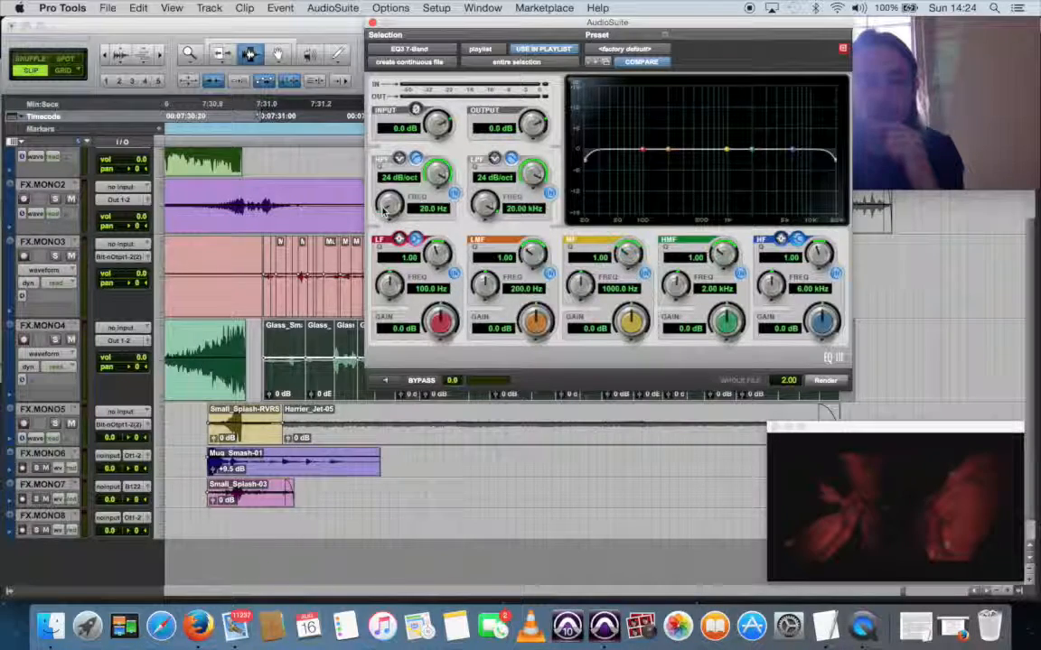
{"action": "left_click_drag", "start_coordinate": [377, 150], "coordinate": [377, 148]}
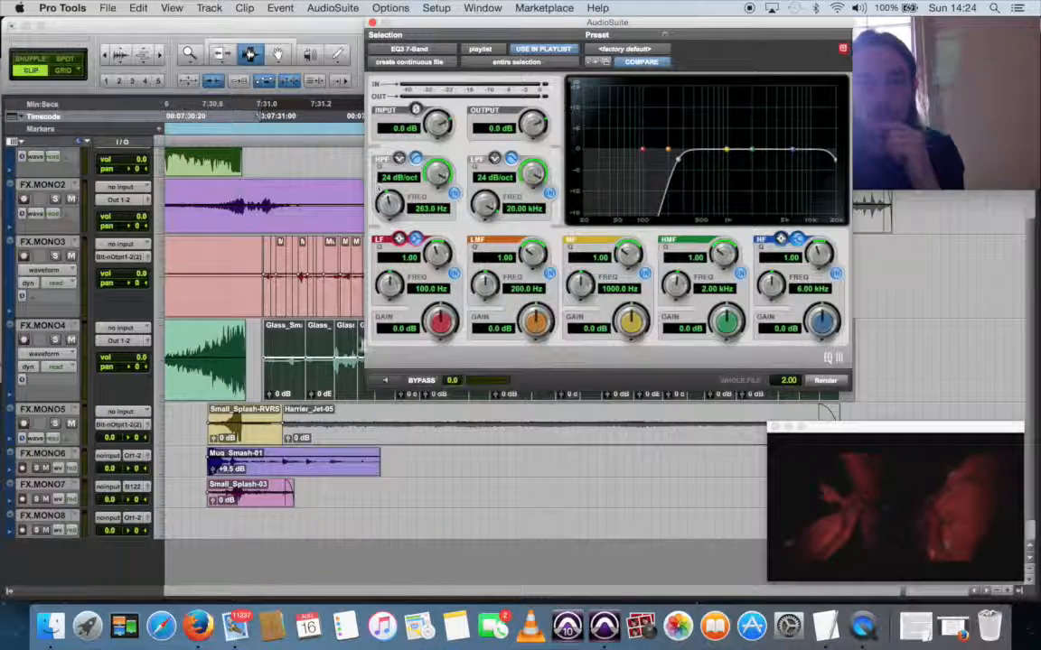
- While previewing the EQ, set the high-pass to about 500.8 Hz, the low-pass to about 502.7 Hz and the output gain to 6.0 dB
{"action": "left_click", "coordinate": [383, 383]}
{"action": "left_click_drag", "start_coordinate": [390, 201], "coordinate": [391, 170]}
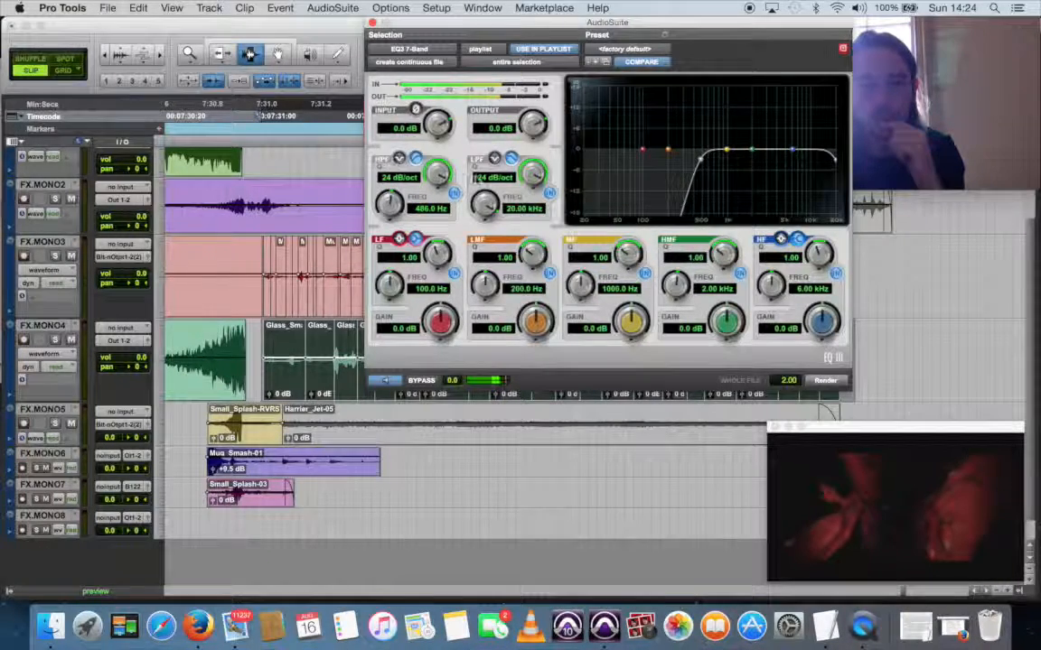
{"action": "left_click_drag", "start_coordinate": [489, 204], "coordinate": [489, 256]}
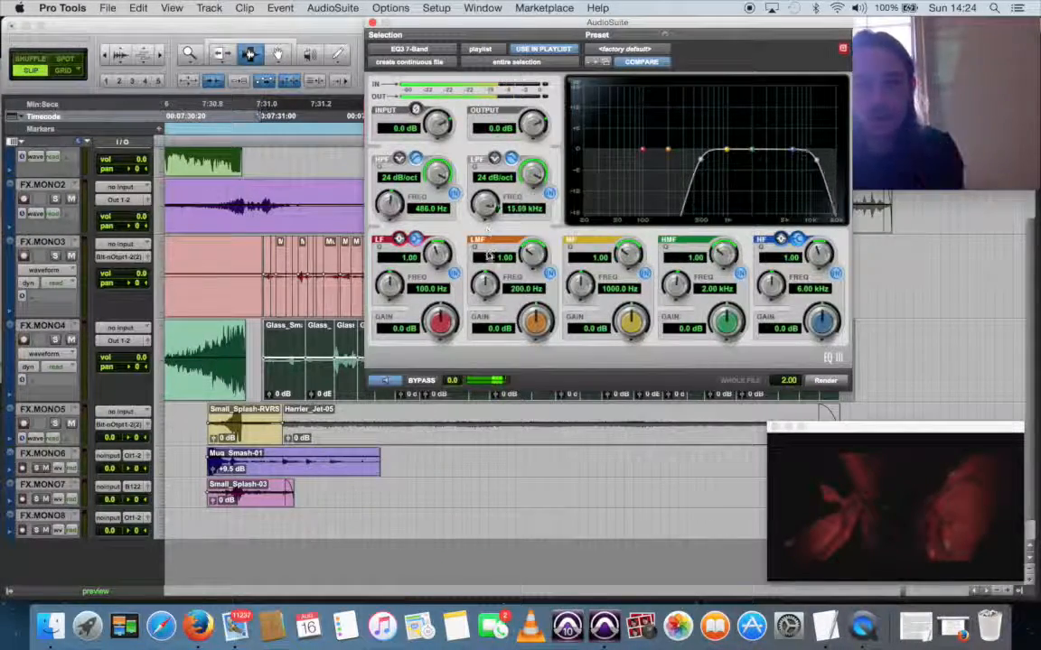
{"action": "left_click_drag", "start_coordinate": [495, 328], "coordinate": [495, 365]}
{"action": "left_click_drag", "start_coordinate": [530, 122], "coordinate": [522, 5]}
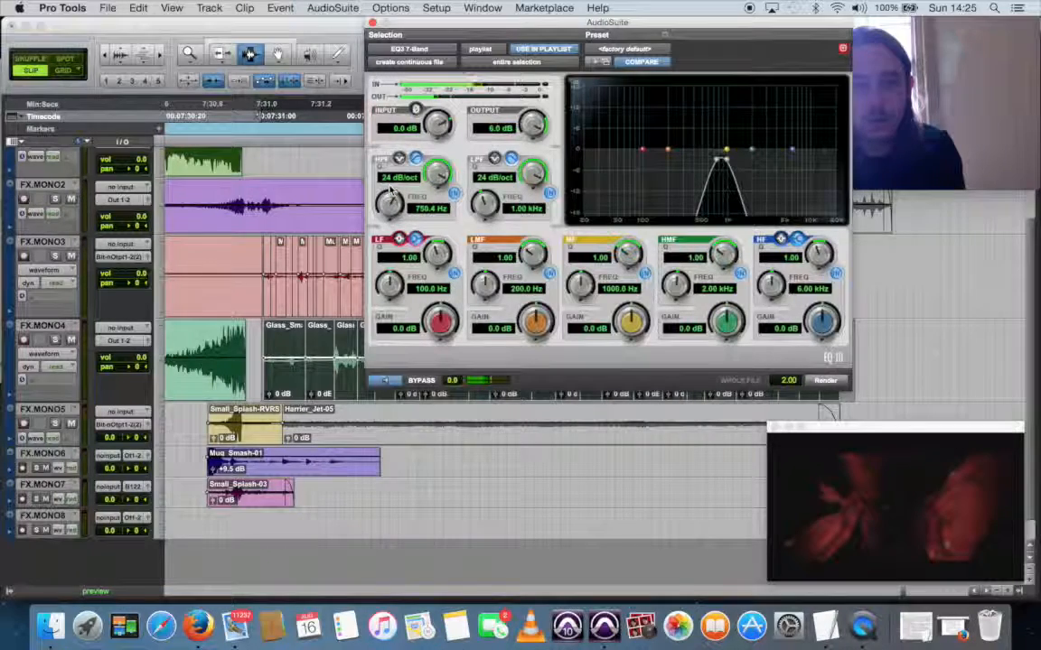
{"action": "left_click_drag", "start_coordinate": [388, 211], "coordinate": [383, 217]}
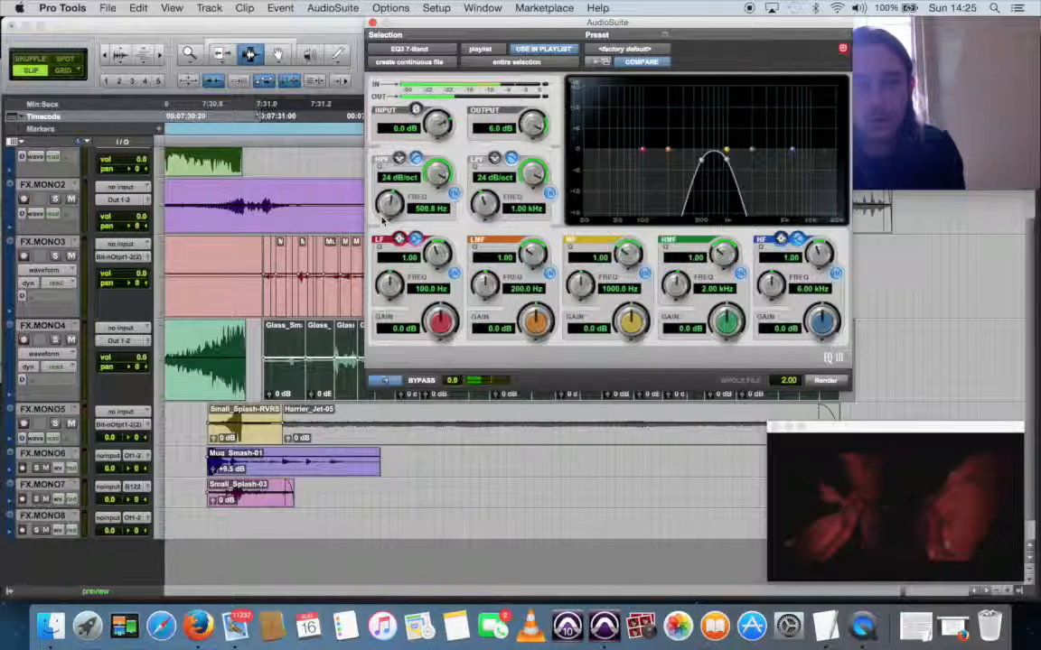
{"action": "left_click_drag", "start_coordinate": [485, 207], "coordinate": [469, 270]}
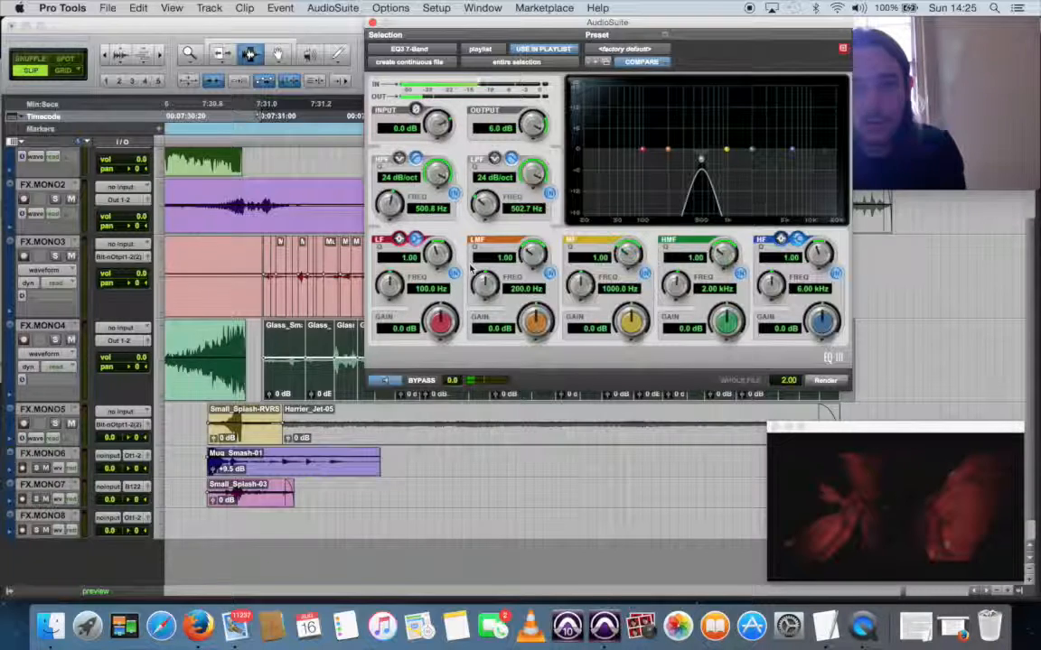
- Render the EQ over the selected glass clips as one continuous file and close the EQ window
{"action": "left_click", "coordinate": [832, 384]}
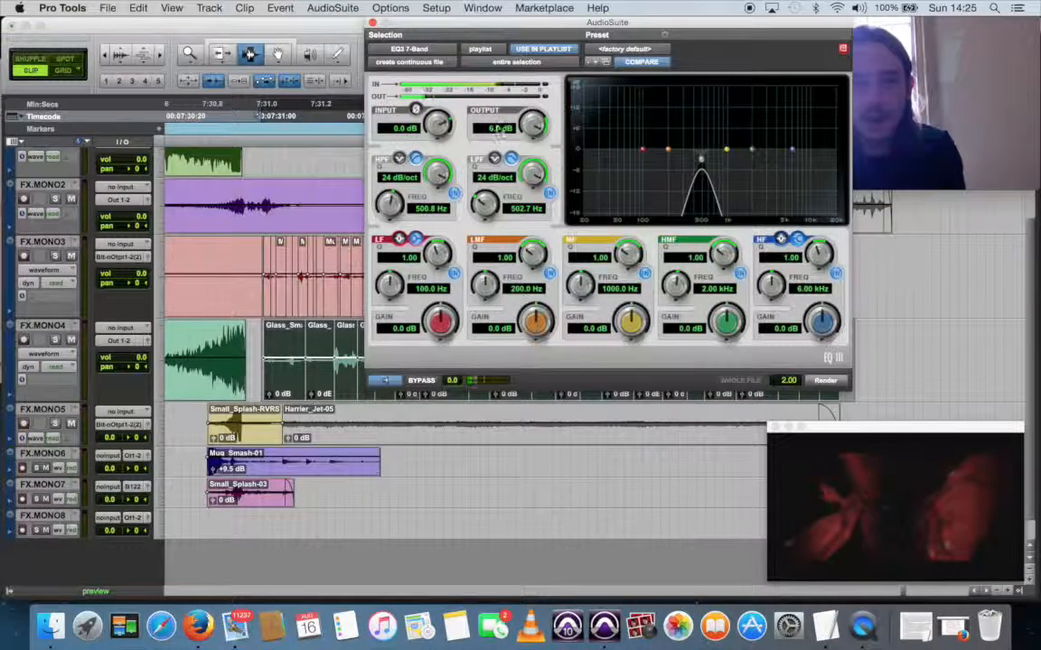
{"action": "left_click", "coordinate": [428, 63]}
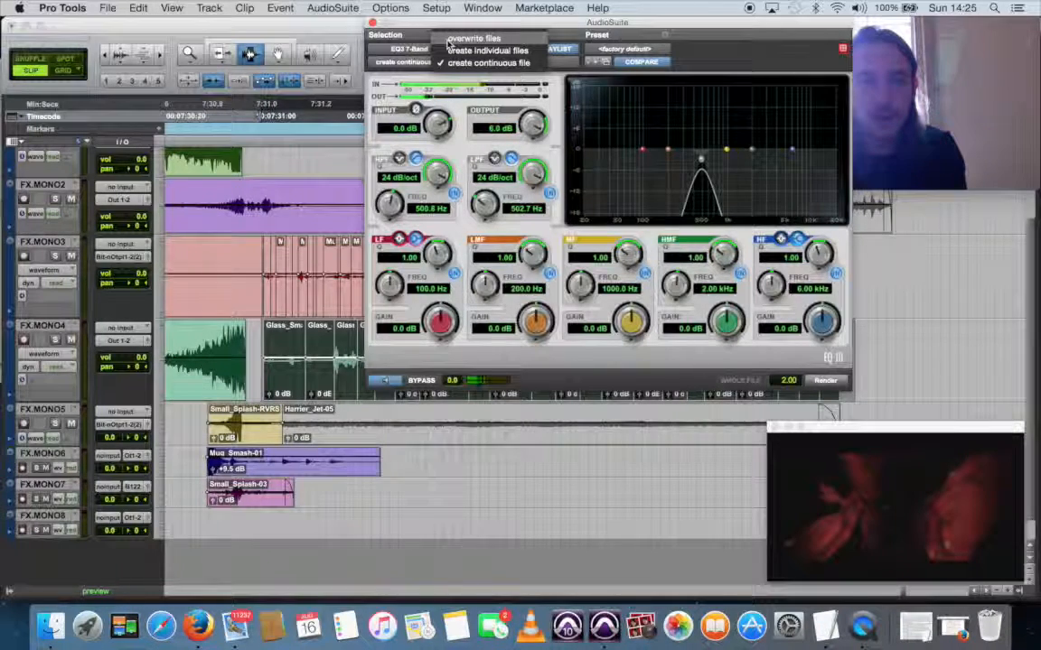
{"action": "left_click", "coordinate": [713, 73]}
{"action": "left_click", "coordinate": [825, 380]}
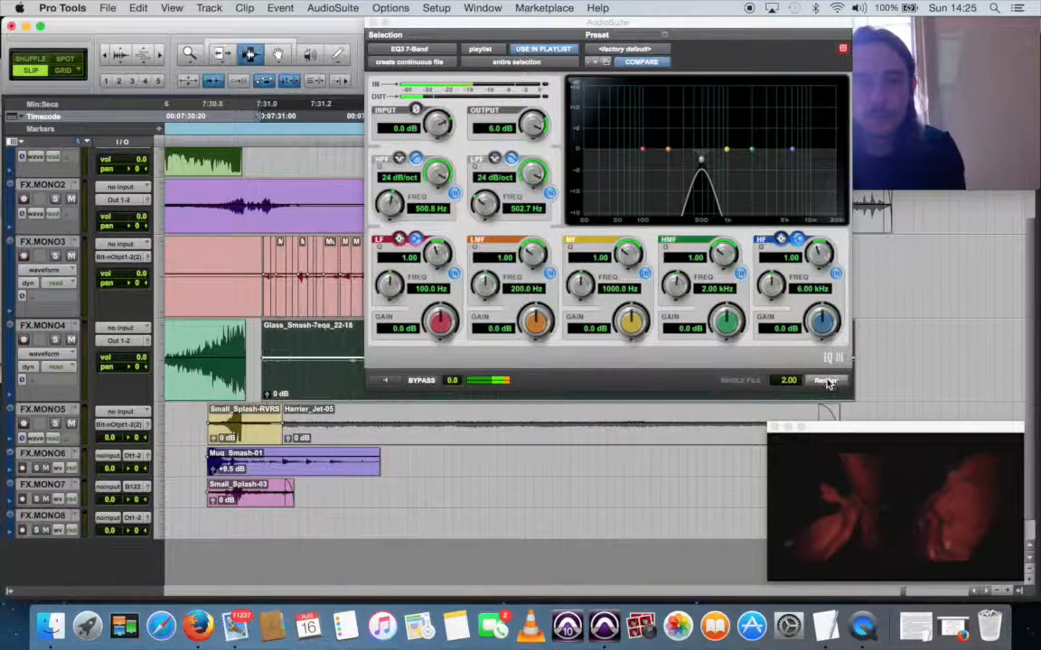
{"action": "left_click", "coordinate": [371, 23]}
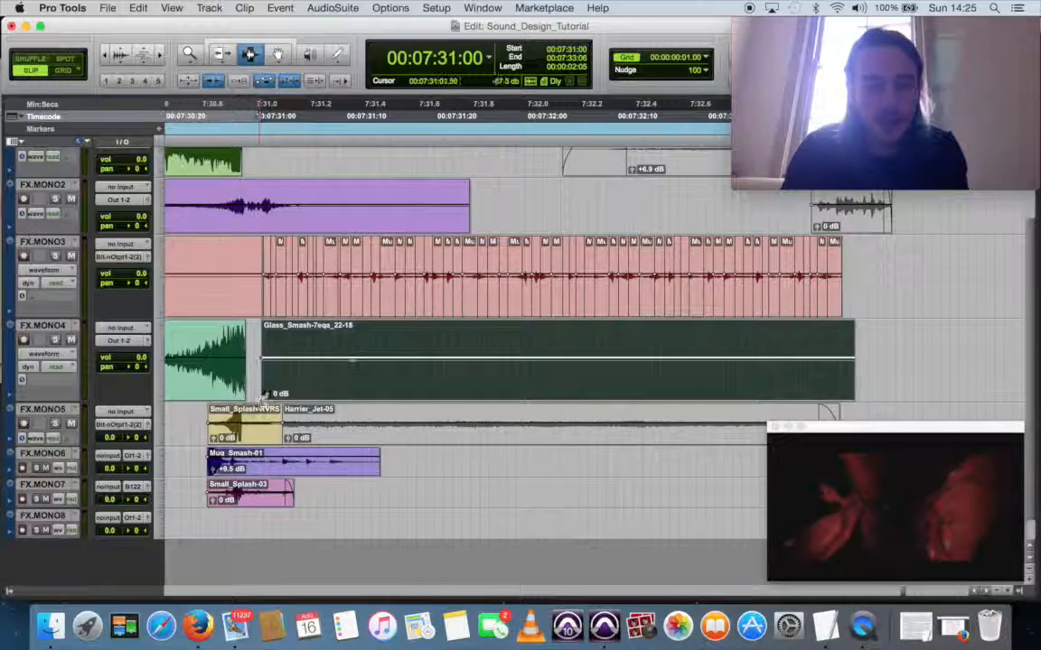
- Boost the clip gain of the rendered glass smash clip and dip its gain line at the loud peak near 7:31.3
{"action": "left_click_drag", "start_coordinate": [264, 395], "coordinate": [268, 372]}
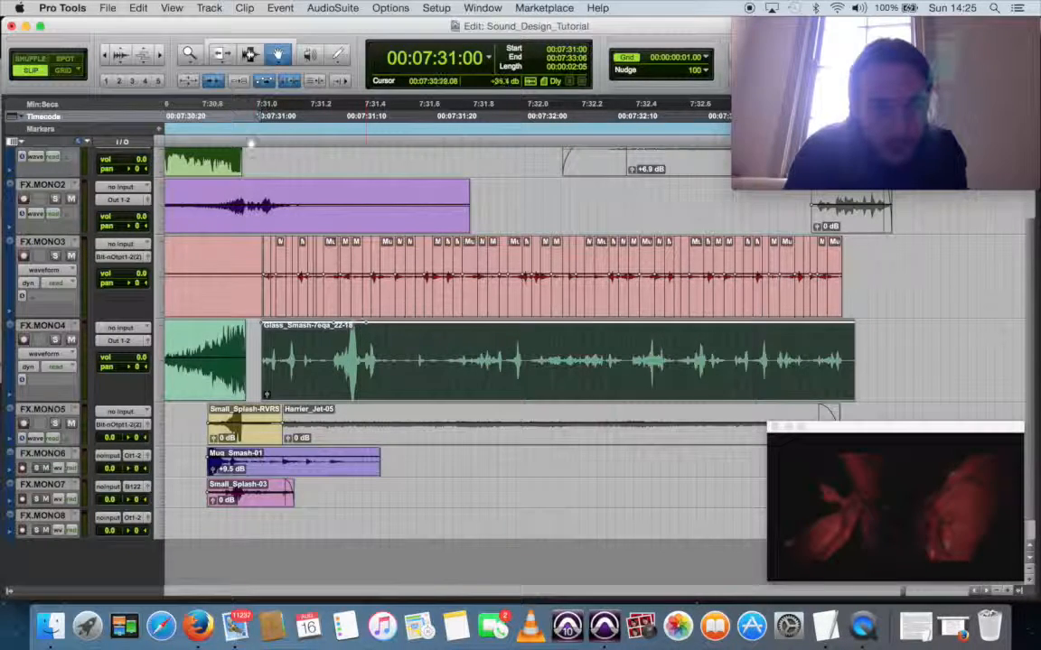
{"action": "left_click", "coordinate": [221, 54]}
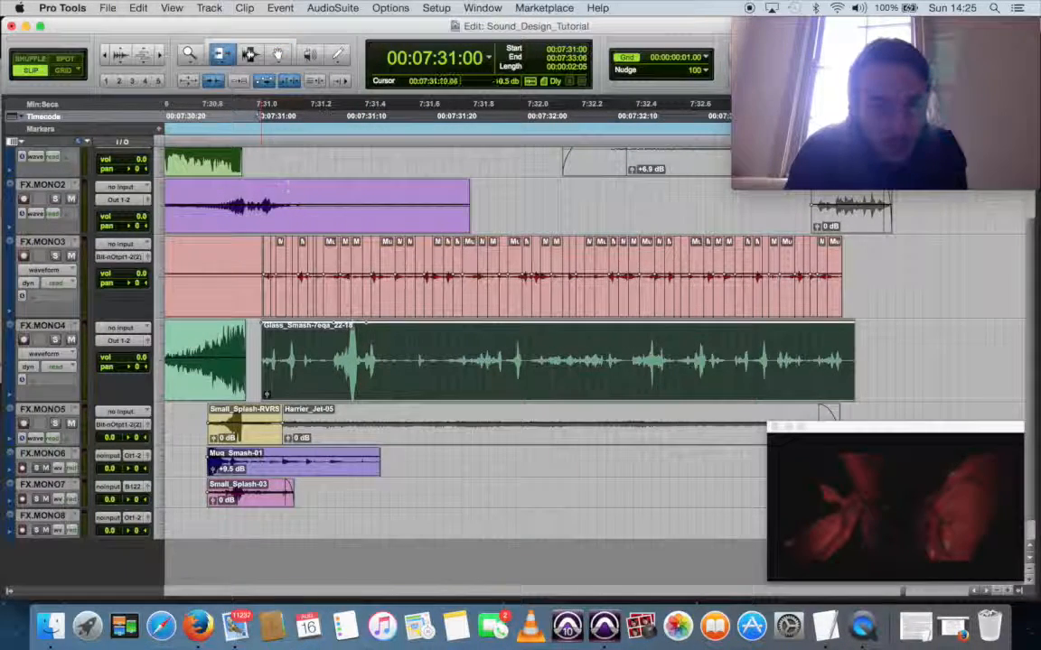
{"action": "left_click_drag", "start_coordinate": [346, 331], "coordinate": [346, 321]}
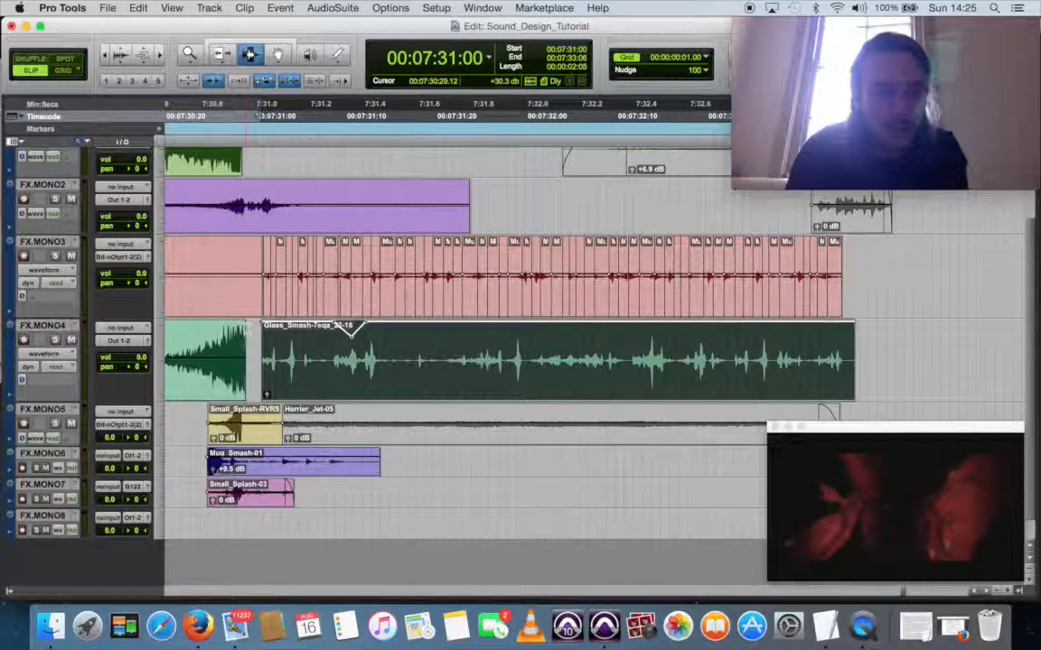
- Play from 00:07:30:29, then solo FX.MONO4 and play the rendered glass smash clip alone
{"action": "left_click", "coordinate": [252, 261]}
{"action": "key", "text": "space"}
{"action": "key", "text": "space"}
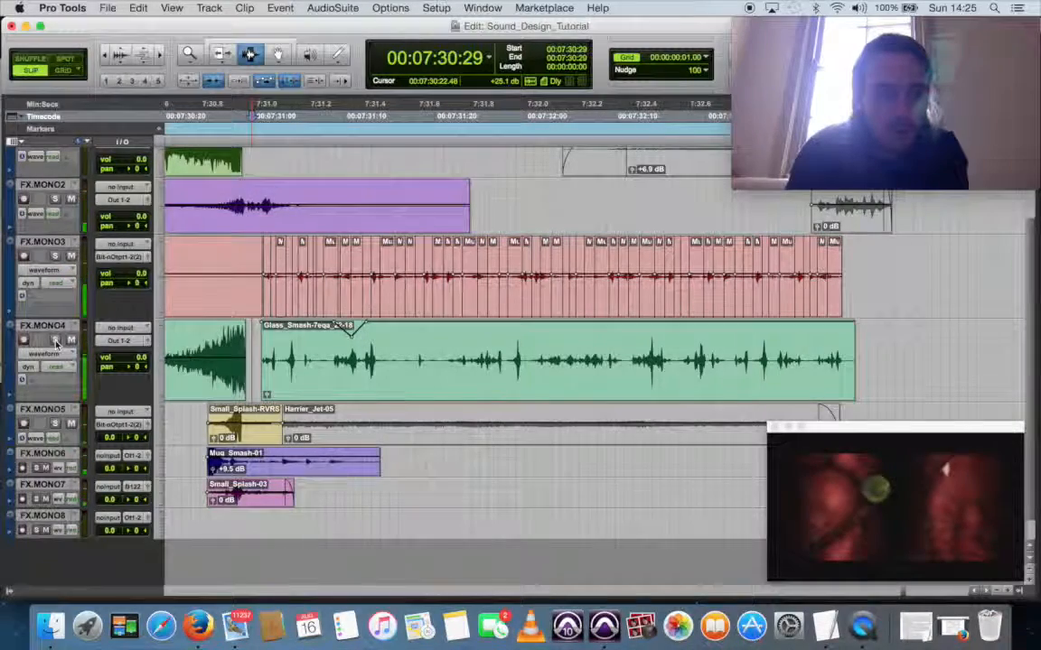
{"action": "key", "text": "space"}
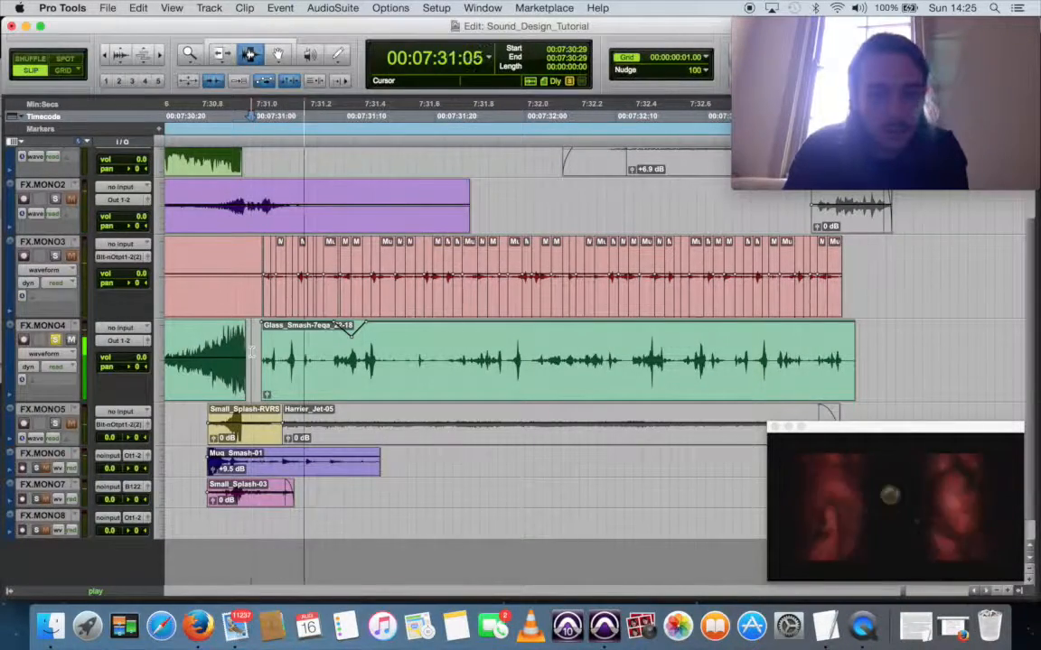
{"action": "key", "text": "space"}
- Lower the clip gain of the rendered glass smash clip in two small steps, playing the soloed track after each change
{"action": "left_click", "coordinate": [266, 394]}
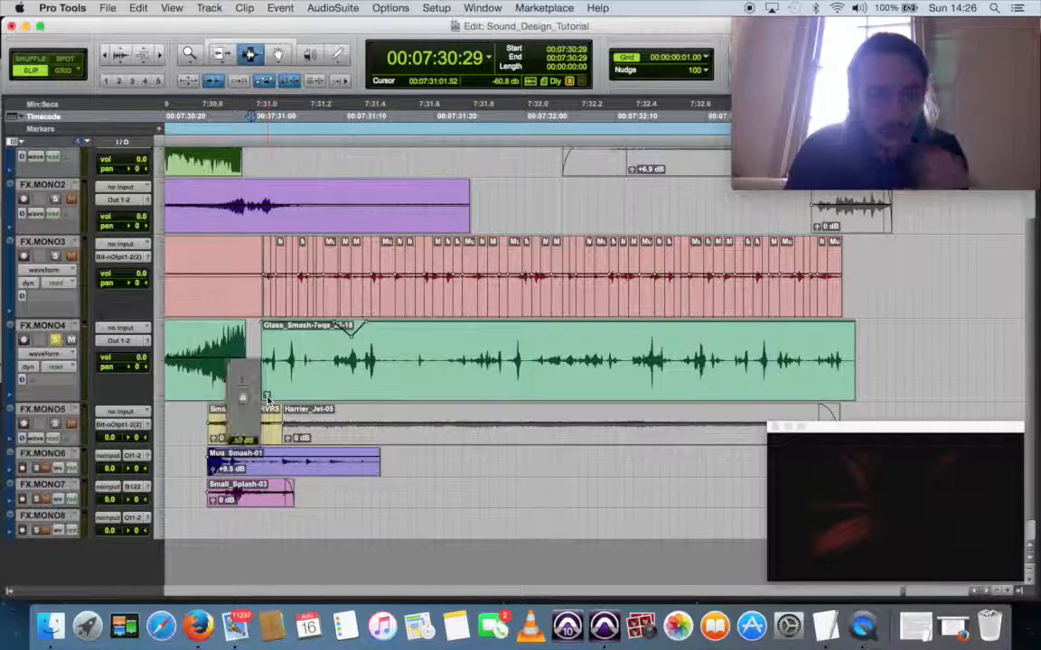
{"action": "left_click_drag", "start_coordinate": [266, 397], "coordinate": [267, 400]}
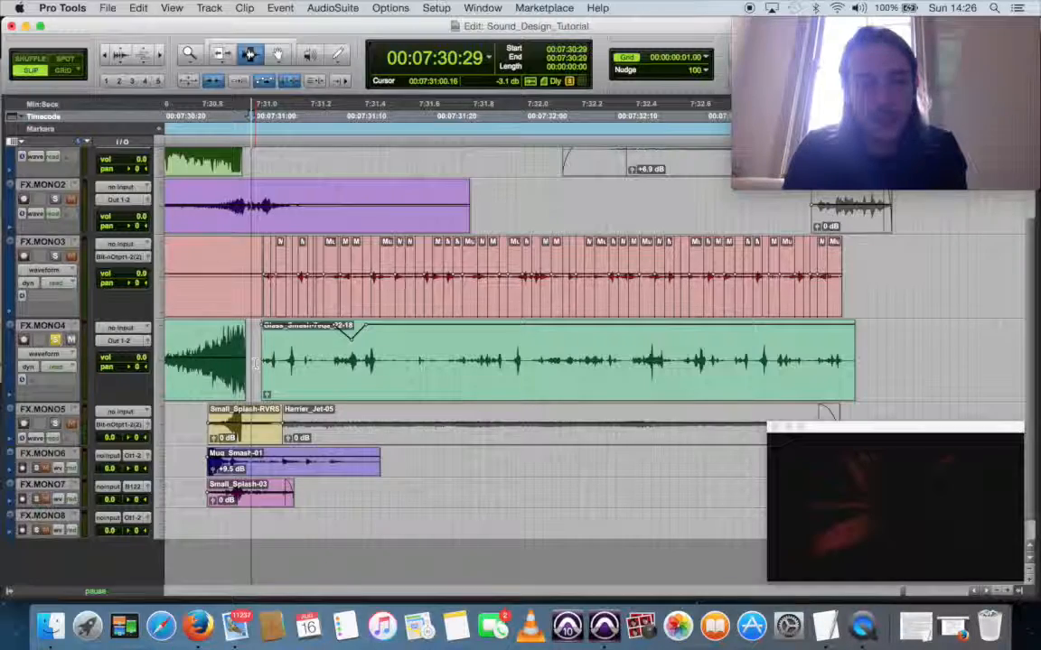
{"action": "key", "text": "space"}
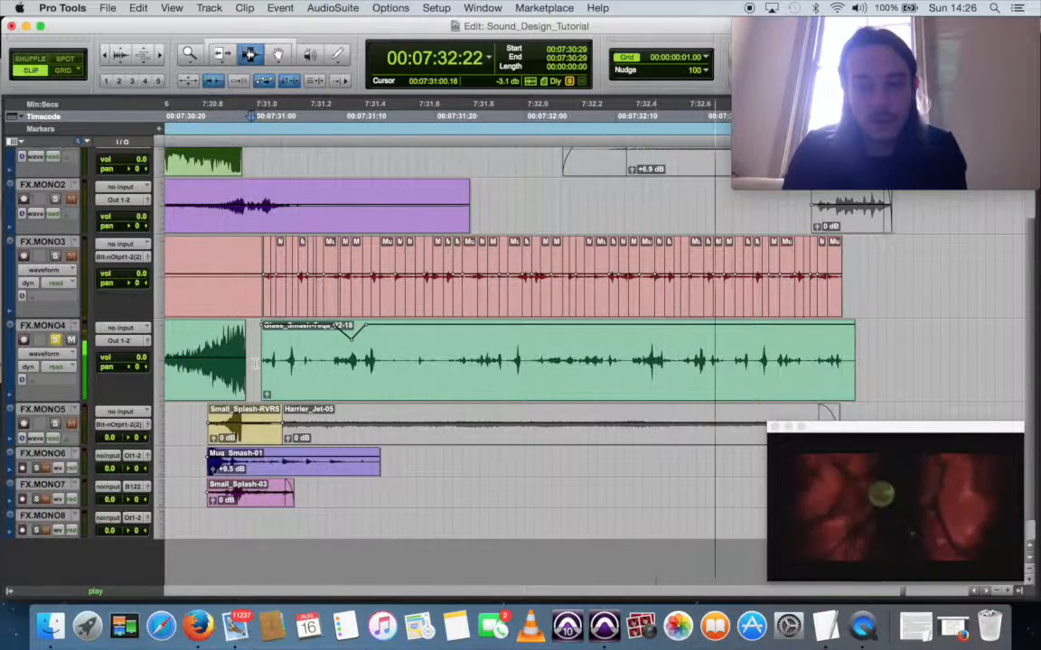
{"action": "key", "text": "space"}
{"action": "left_click_drag", "start_coordinate": [268, 394], "coordinate": [268, 398]}
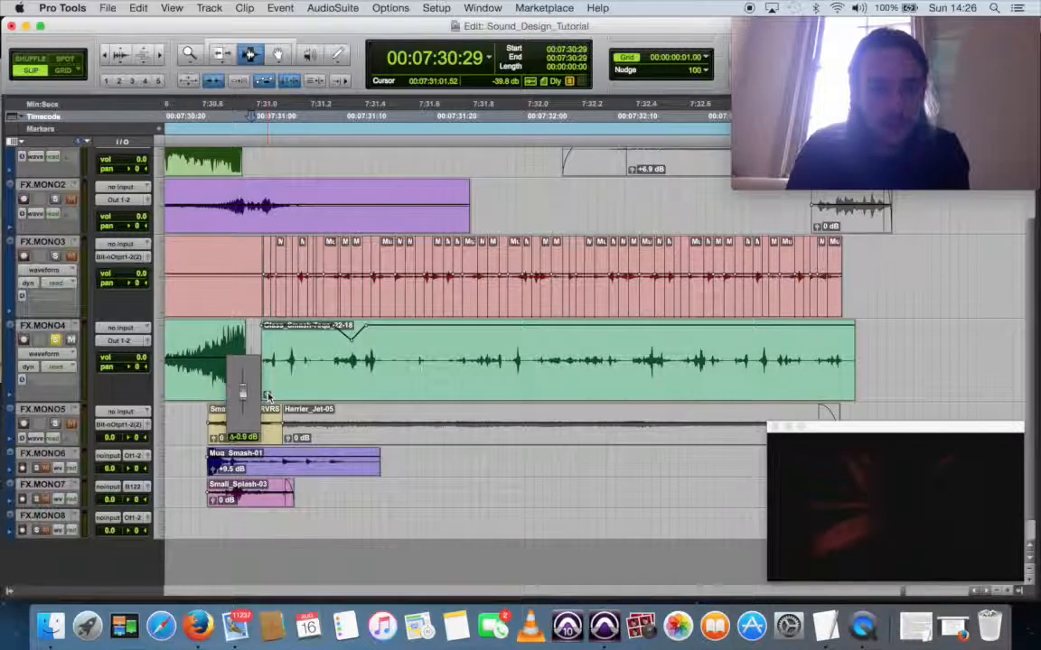
{"action": "key", "text": "space"}
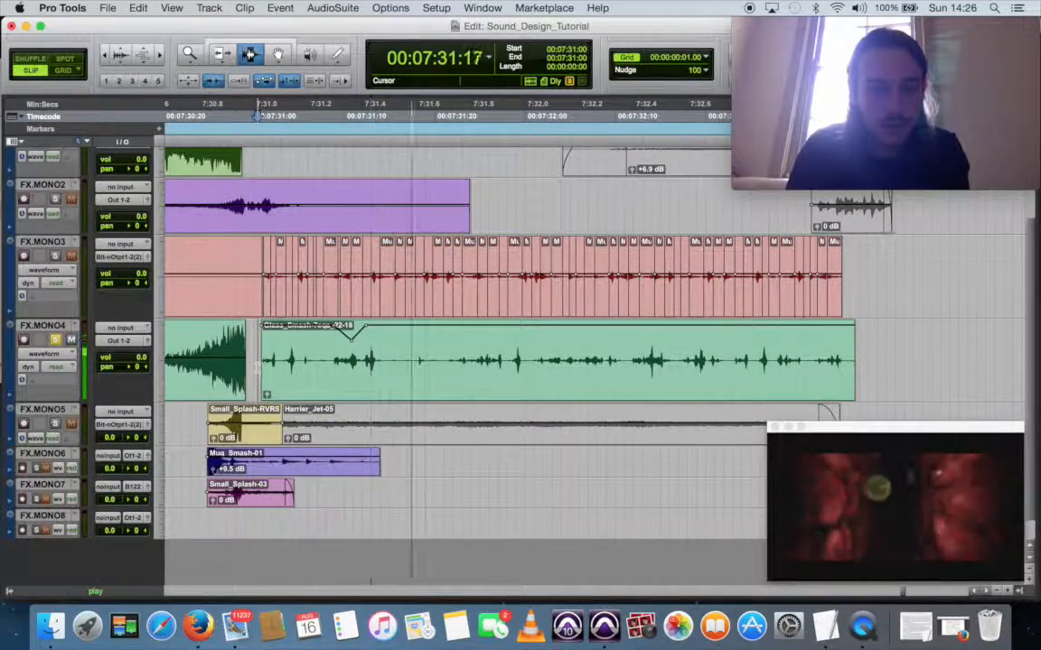
{"action": "key", "text": "space"}
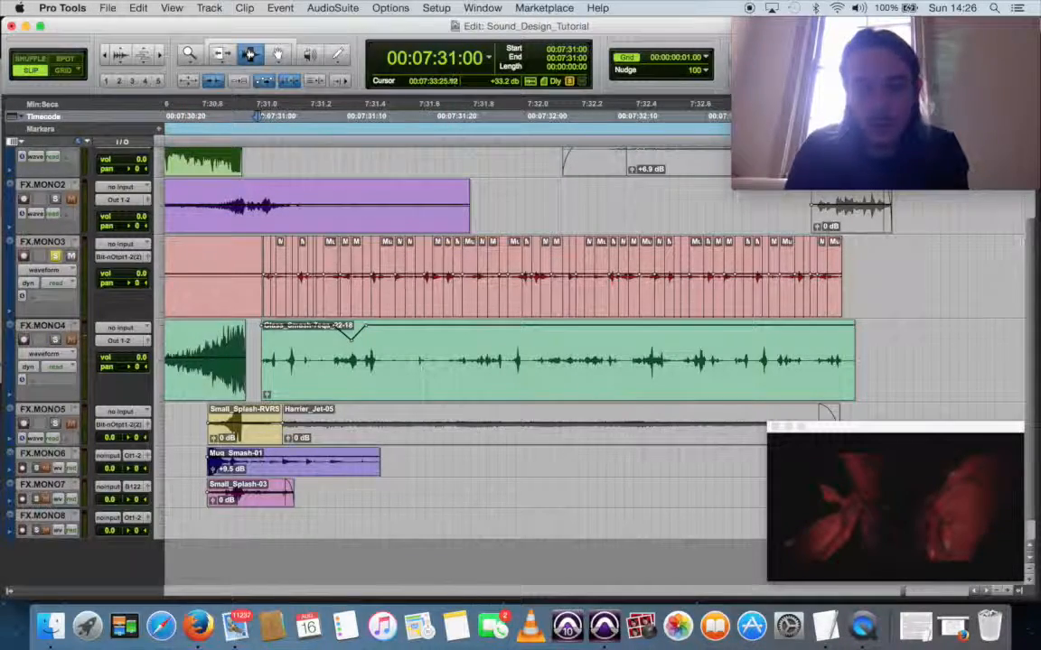
- Select all the chopped mug smash clips on FX.MONO3 and open EQ3 7-Band with the high-pass and low-pass filters at 24 dB/oct
{"action": "left_click_drag", "start_coordinate": [764, 291], "coordinate": [267, 278]}
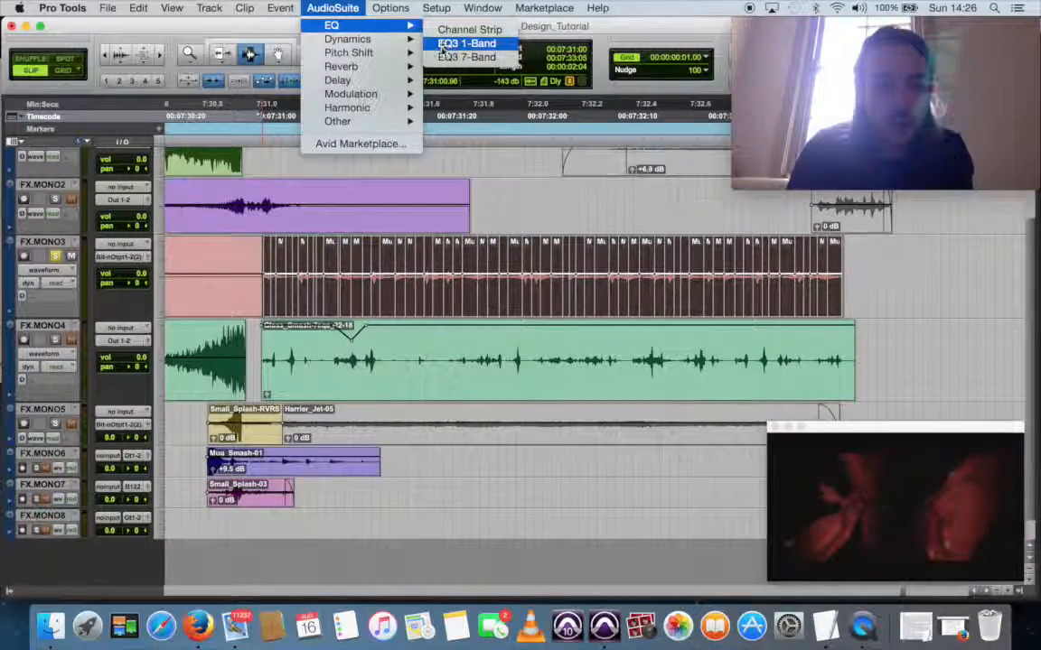
{"action": "left_click", "coordinate": [444, 56]}
{"action": "left_click", "coordinate": [454, 192]}
{"action": "left_click_drag", "start_coordinate": [436, 177], "coordinate": [454, 65]}
{"action": "left_click_drag", "start_coordinate": [531, 173], "coordinate": [538, 99]}
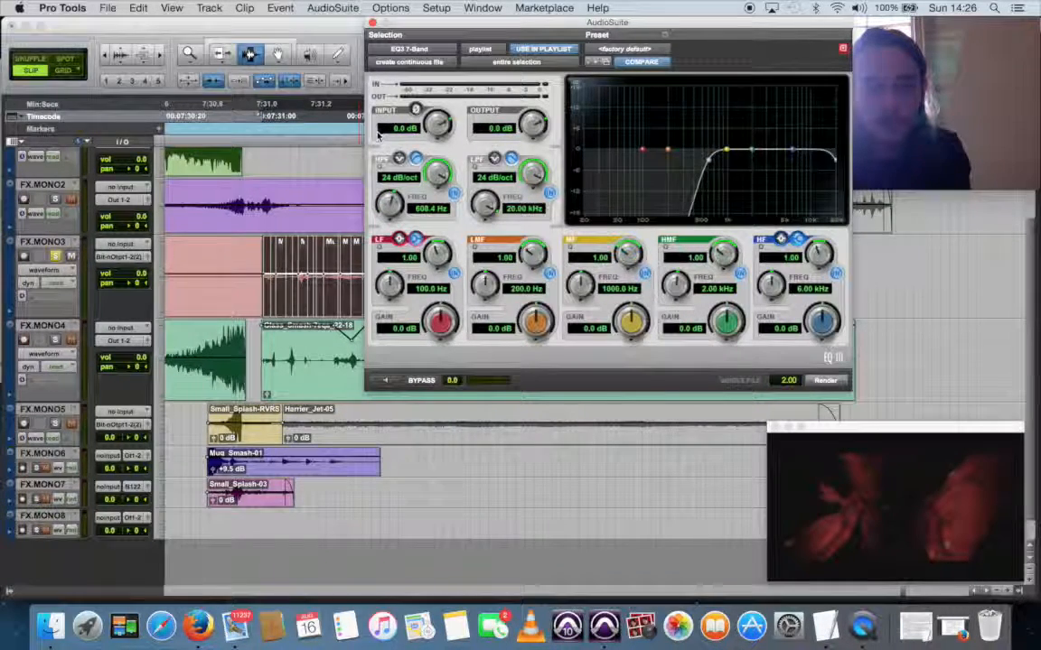
- Set the high-pass to about 493.3 Hz, low-pass to about 509.2 Hz and output gain to 6.0 dB, then render the mug clips and close the EQ
{"action": "left_click_drag", "start_coordinate": [379, 145], "coordinate": [378, 153]}
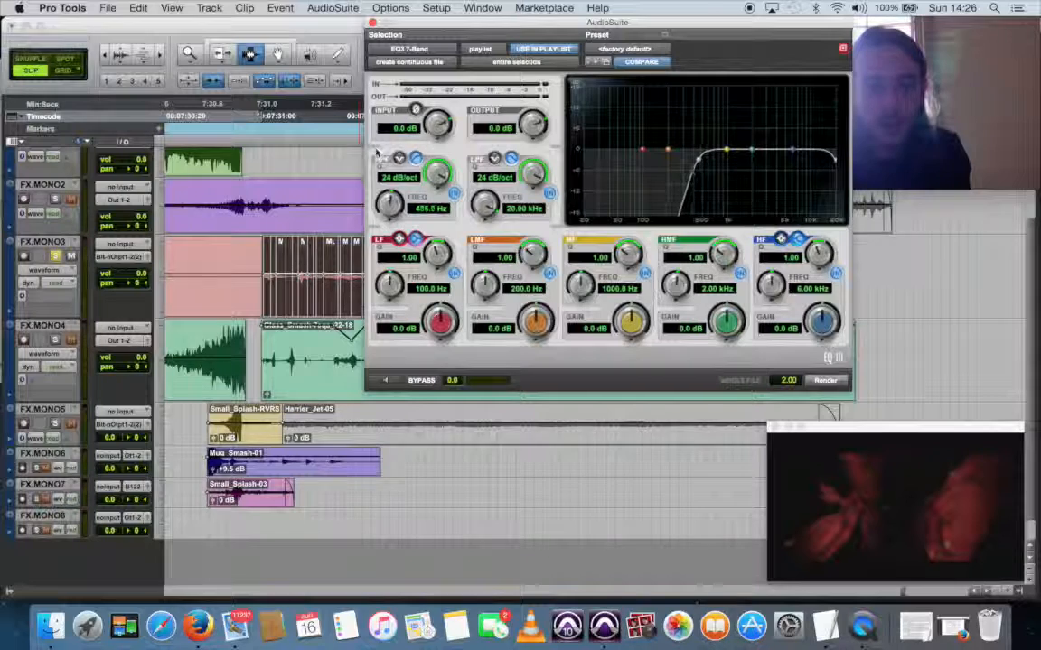
{"action": "left_click", "coordinate": [387, 381]}
{"action": "left_click_drag", "start_coordinate": [484, 206], "coordinate": [466, 356]}
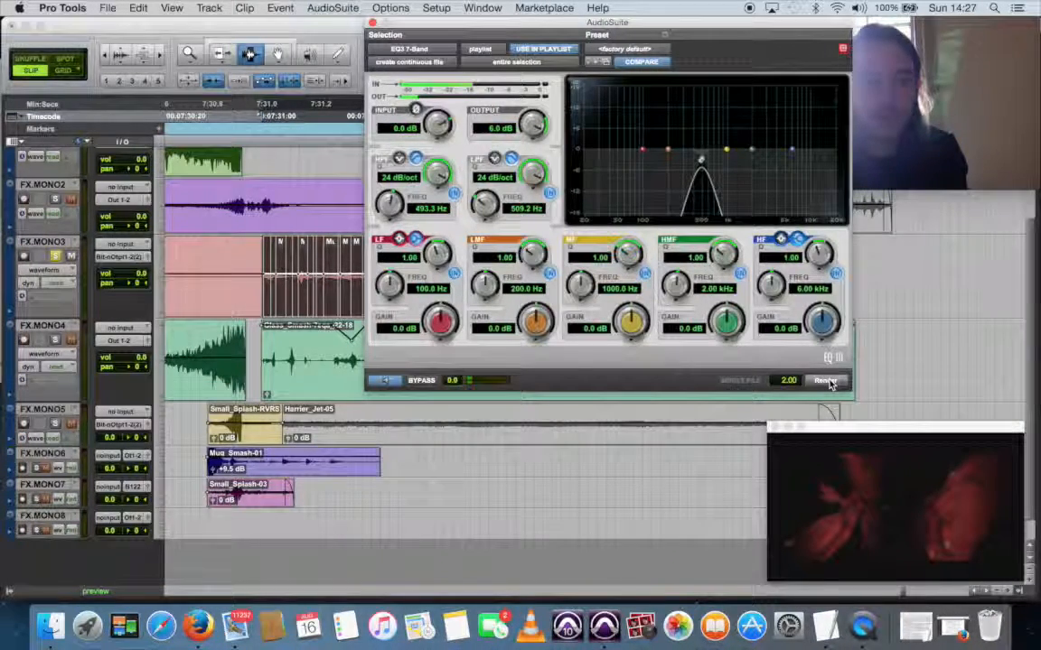
{"action": "left_click", "coordinate": [829, 383]}
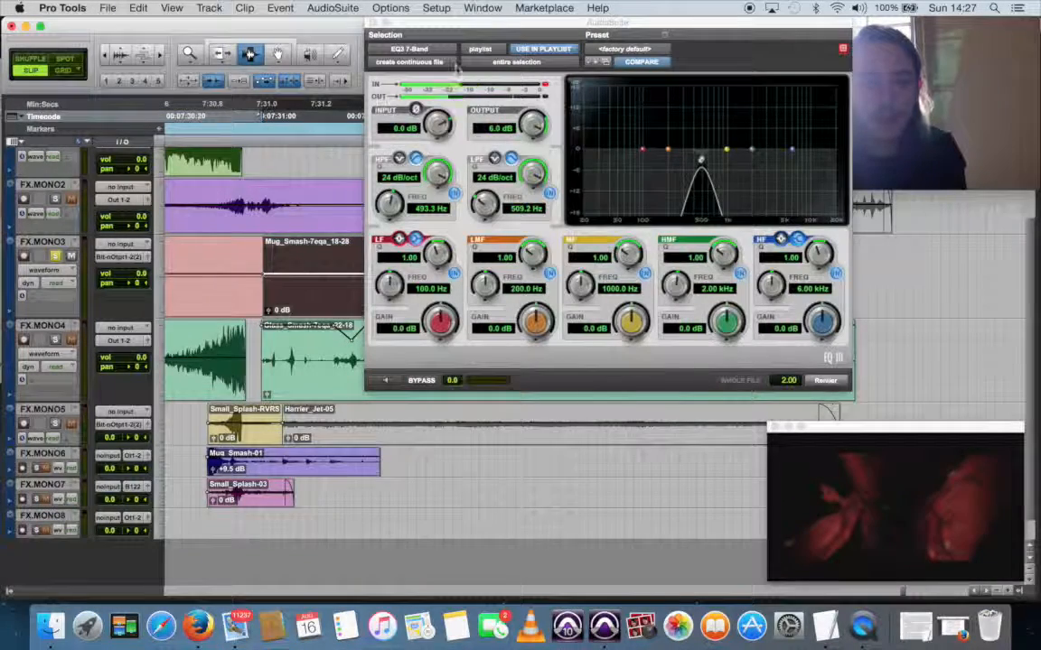
{"action": "left_click", "coordinate": [373, 22]}
- Raise the rendered mug smash clip's gain to +36.0 dB, then reduce it to +33.1 dB, playing the soloed track after each change
{"action": "left_click_drag", "start_coordinate": [268, 312], "coordinate": [270, 288]}
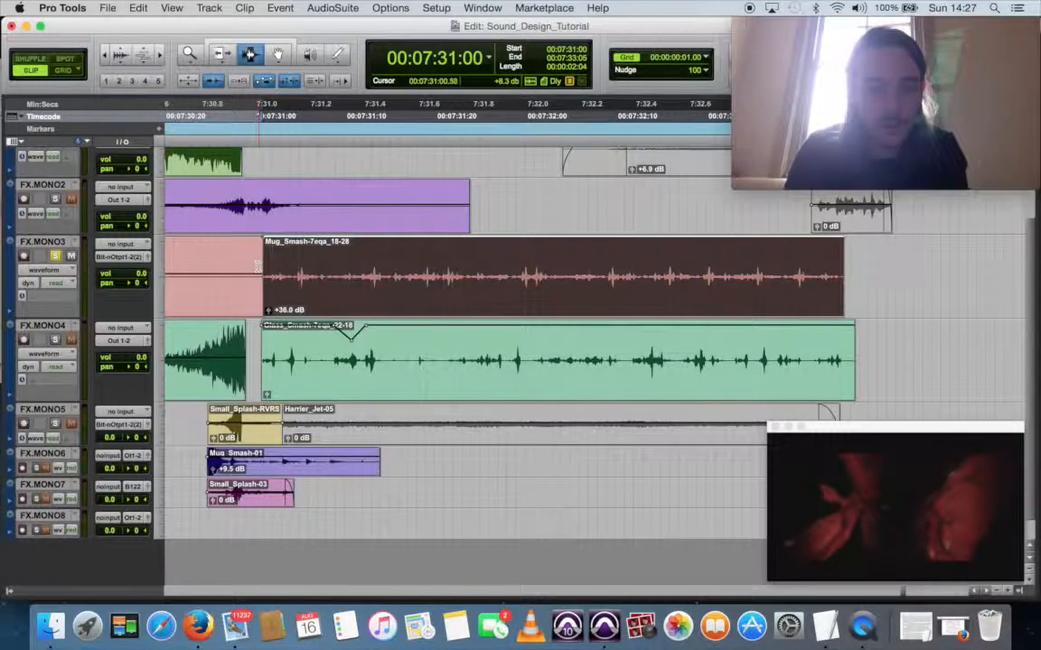
{"action": "left_click", "coordinate": [257, 266]}
{"action": "key", "text": "space"}
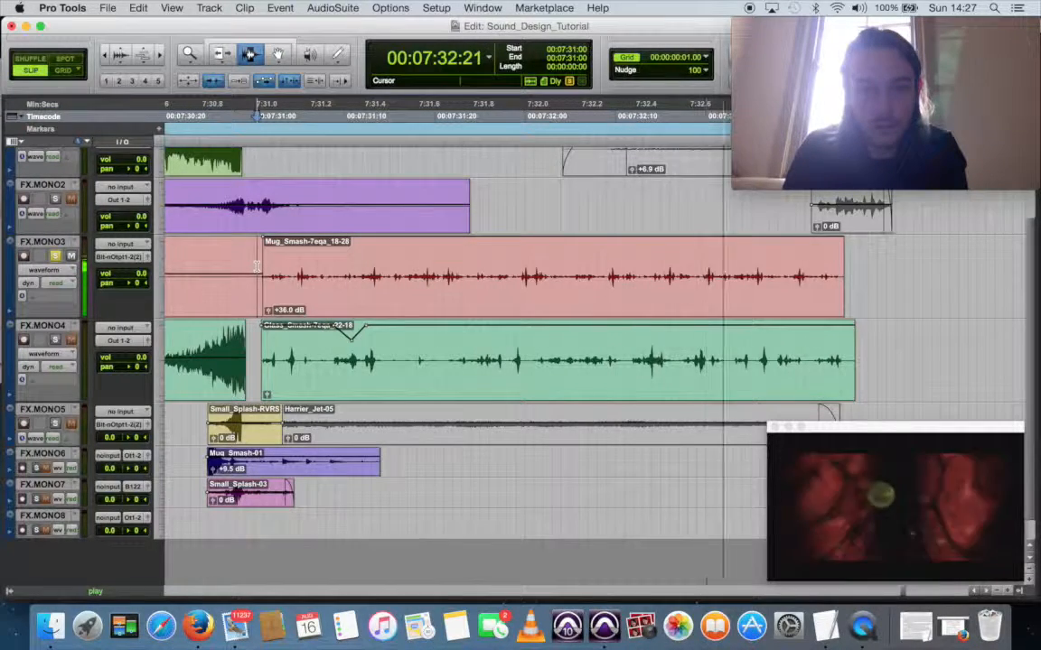
{"action": "key", "text": "space"}
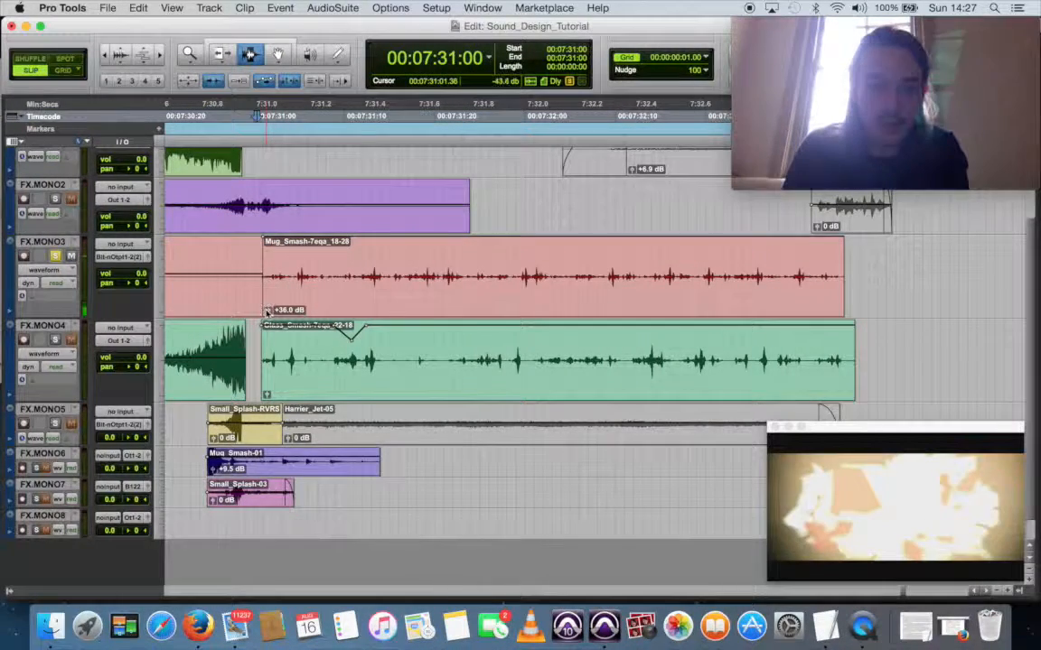
{"action": "left_click_drag", "start_coordinate": [267, 310], "coordinate": [267, 314]}
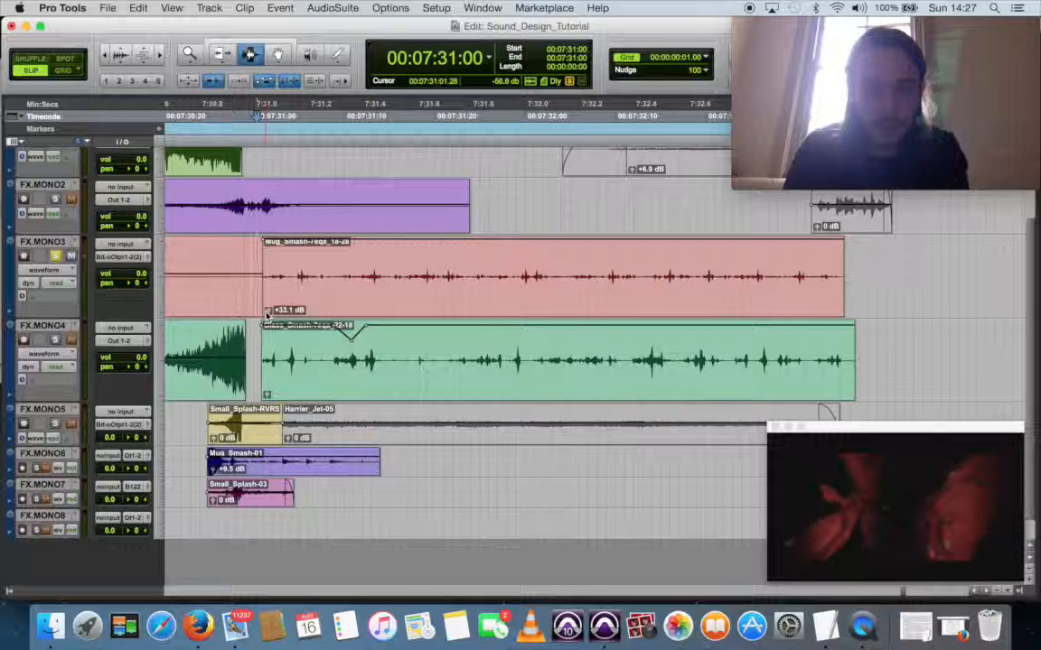
{"action": "key", "text": "space"}
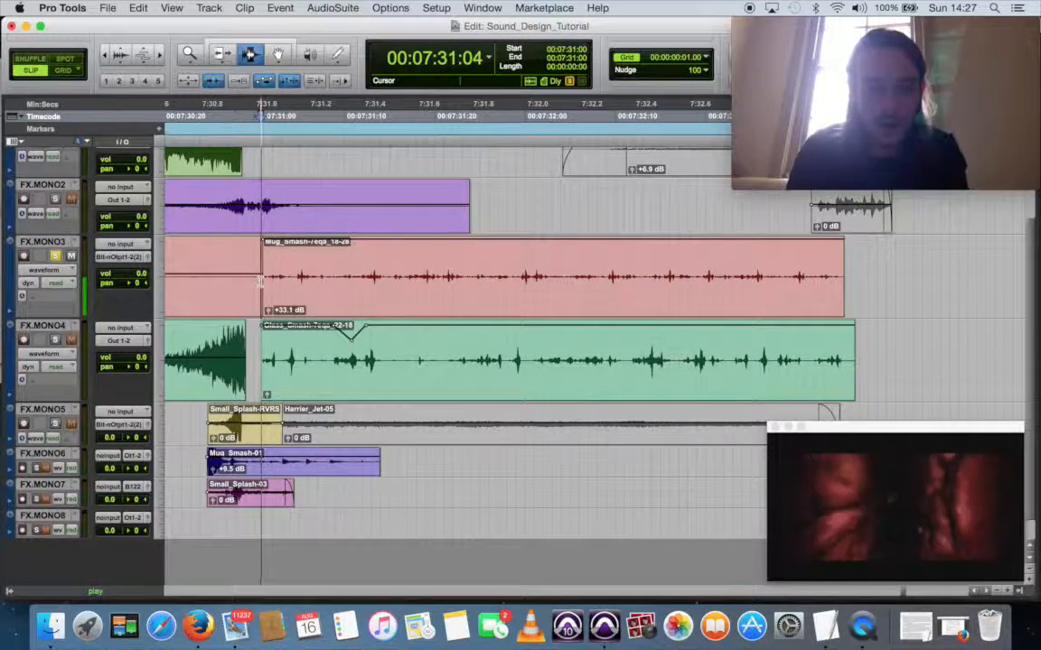
{"action": "key", "text": "space"}
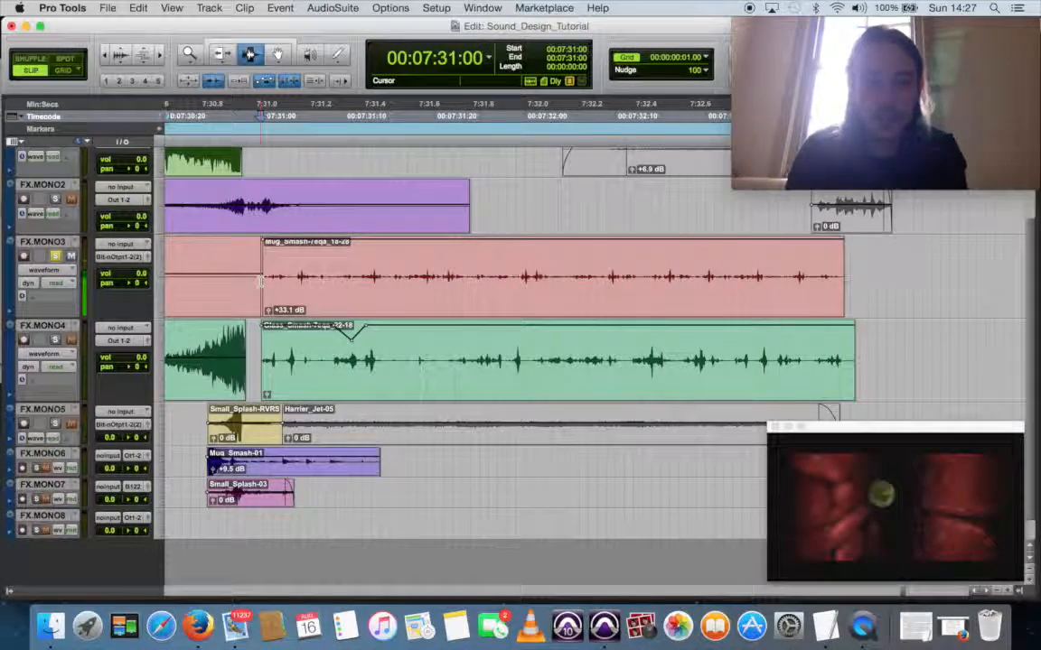
- Play FX.MONO3 and FX.MONO4 soloed together and lower the rendered mug smash clip's gain to +25.1 dB, then to +23.1 dB
{"action": "left_click", "coordinate": [226, 285]}
{"action": "key", "text": "space"}
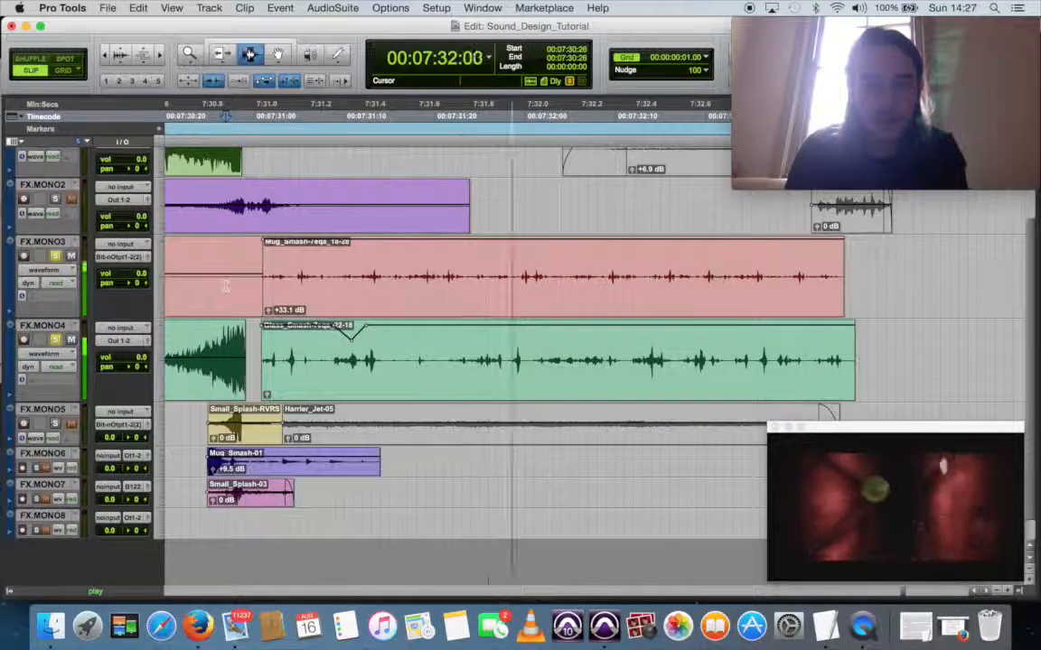
{"action": "key", "text": "space"}
{"action": "left_click_drag", "start_coordinate": [268, 316], "coordinate": [268, 324]}
{"action": "left_click", "coordinate": [254, 290]}
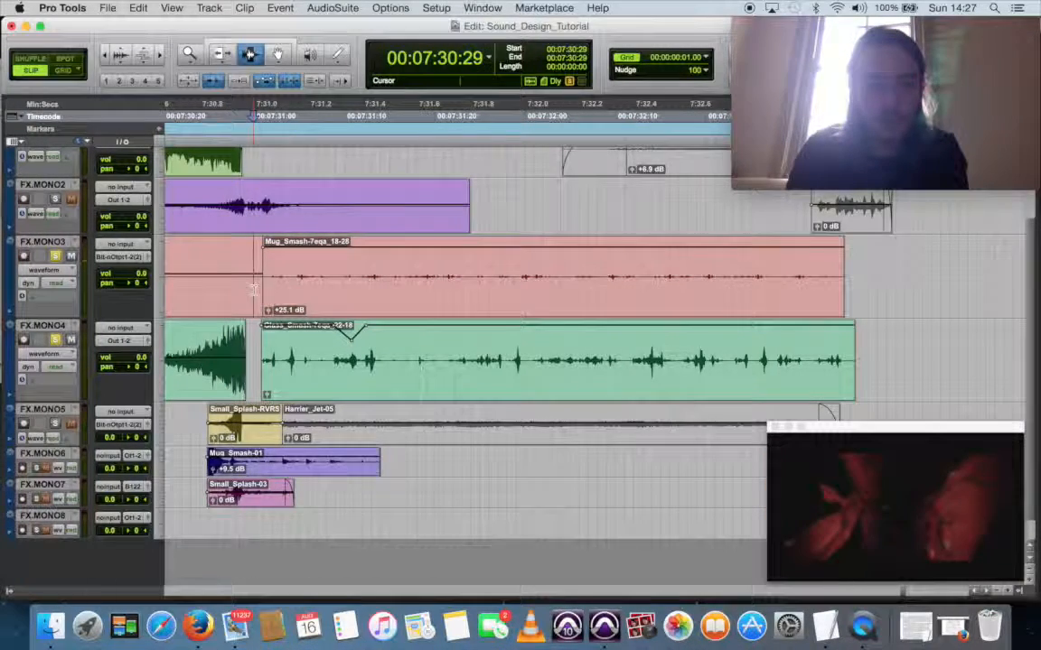
{"action": "key", "text": "space"}
{"action": "key", "text": "space"}
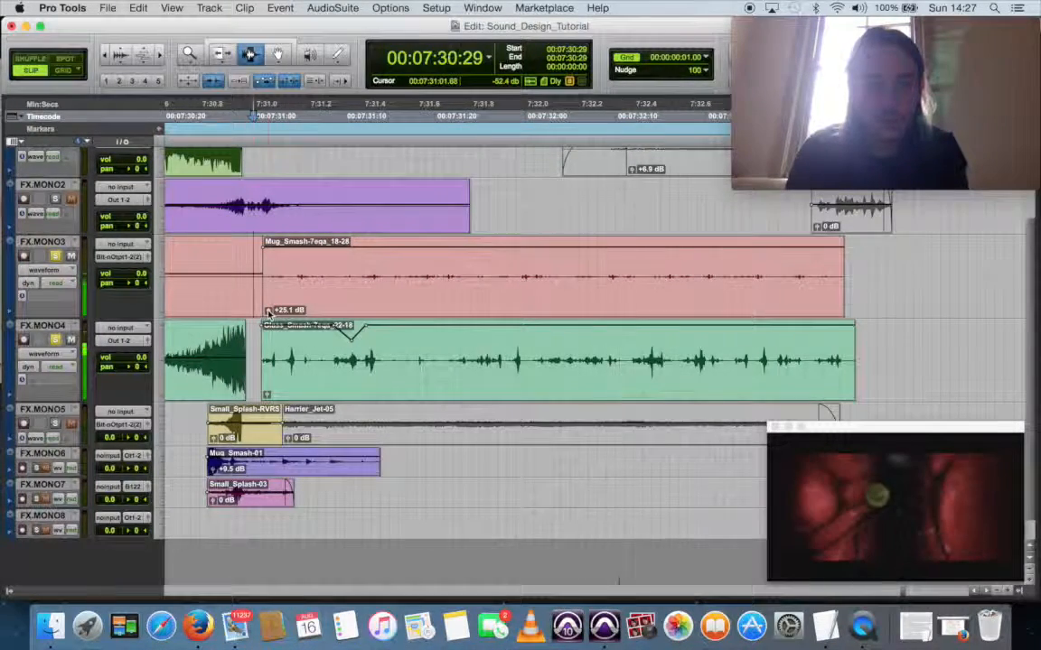
{"action": "left_click_drag", "start_coordinate": [267, 313], "coordinate": [268, 314]}
{"action": "key", "text": "space"}
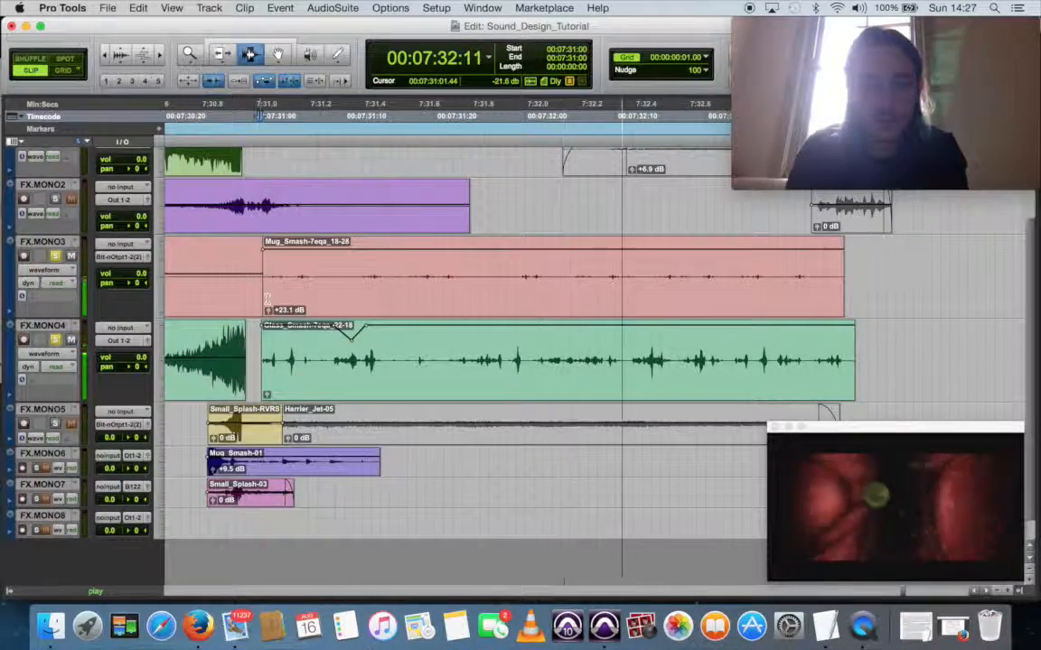
{"action": "key", "text": "space"}
- Lower the rendered glass smash clip's gain a little further and play it together with the mug smash clip
{"action": "left_click", "coordinate": [266, 394]}
{"action": "left_click_drag", "start_coordinate": [267, 398], "coordinate": [267, 399]}
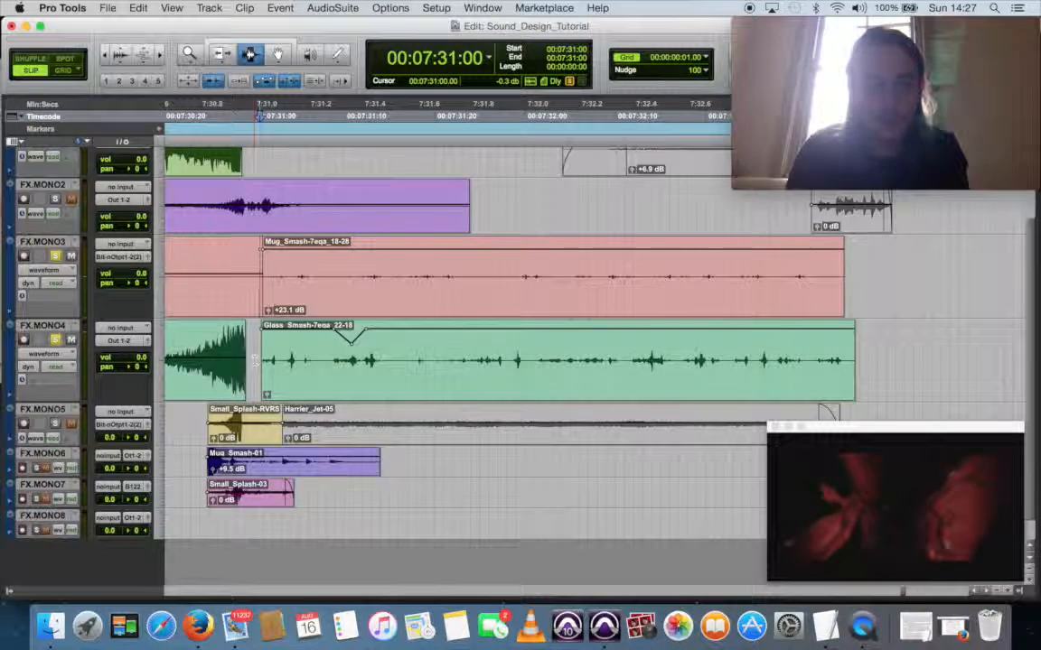
{"action": "key", "text": "space"}
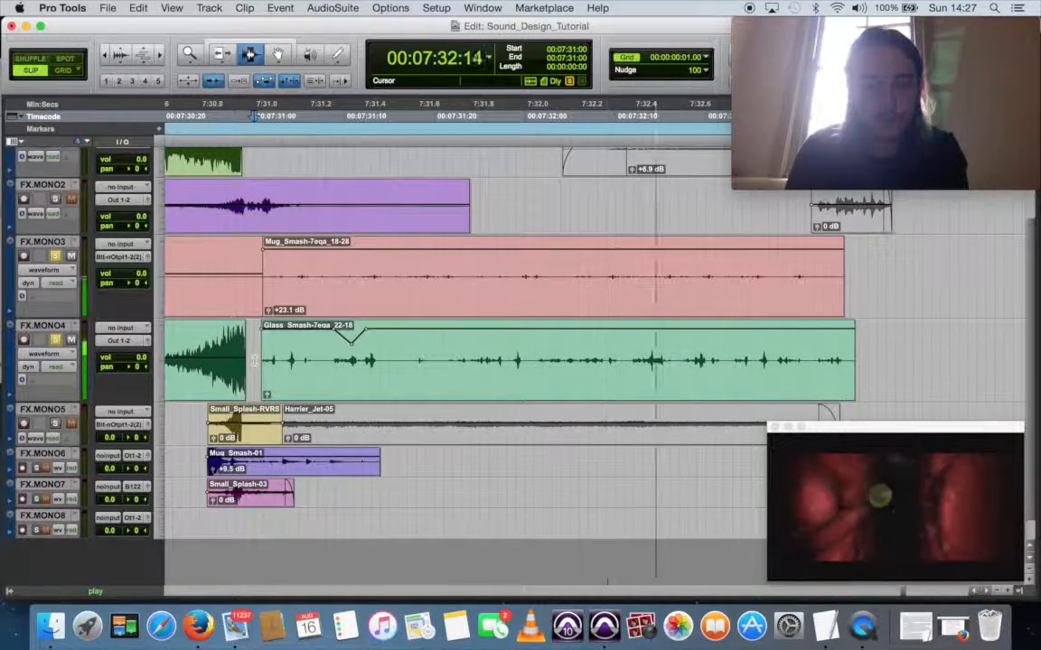
{"action": "key", "text": "space"}
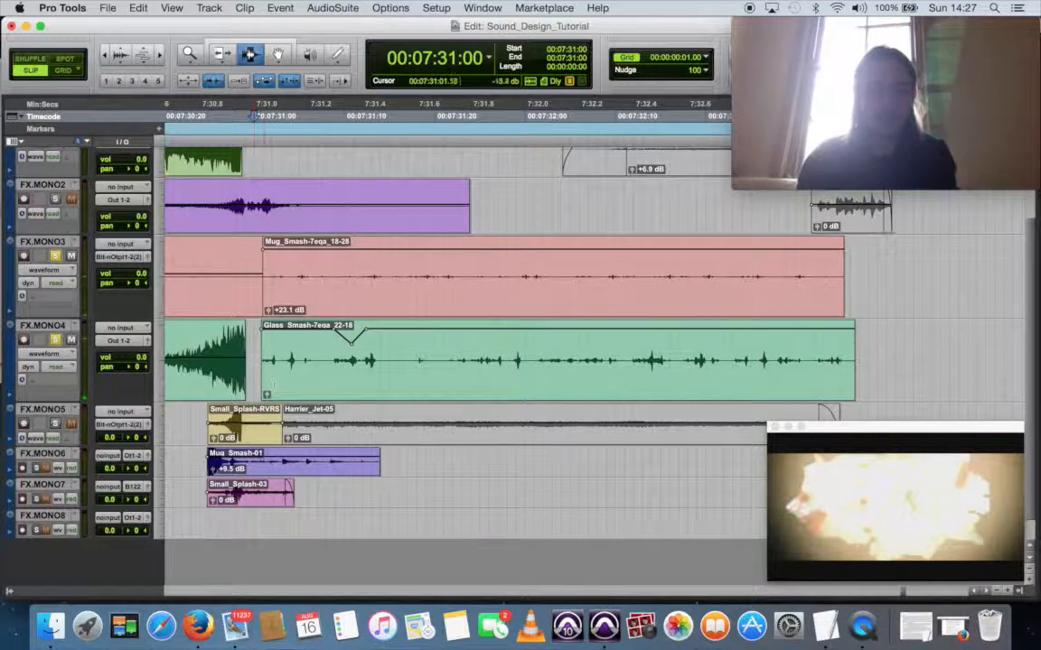
- Clear the solos on FX.MONO3 and FX.MONO4, select the Harrier_Jet-05 clip, and play it with FX.MONO5 soloed
{"action": "left_click", "coordinate": [57, 258]}
{"action": "double_click", "coordinate": [457, 442]}
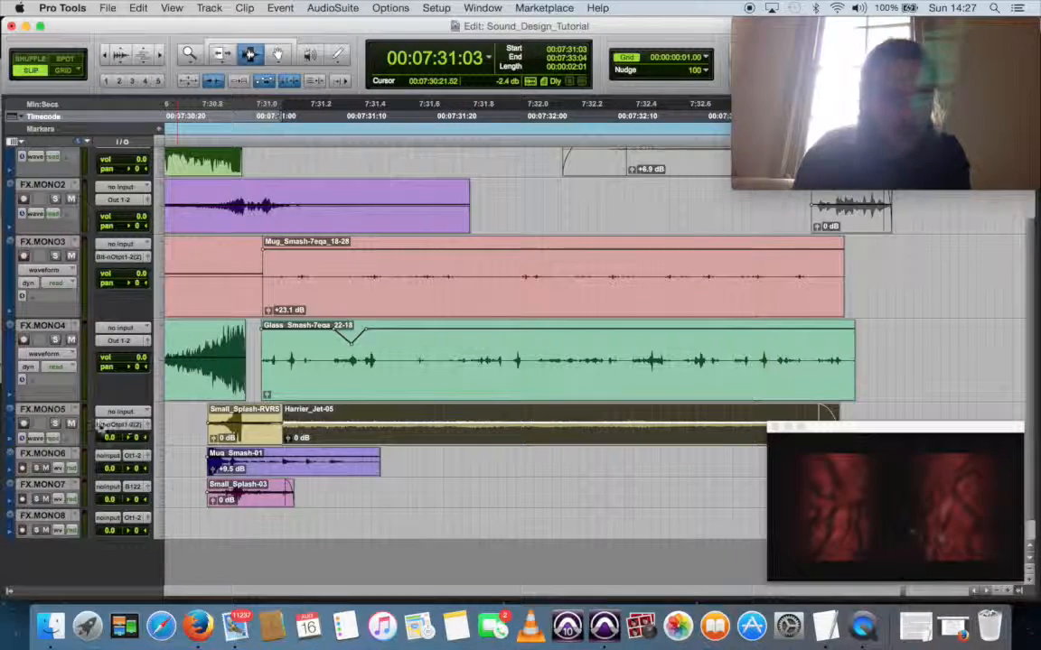
{"action": "left_click", "coordinate": [55, 424]}
{"action": "key", "text": "space"}
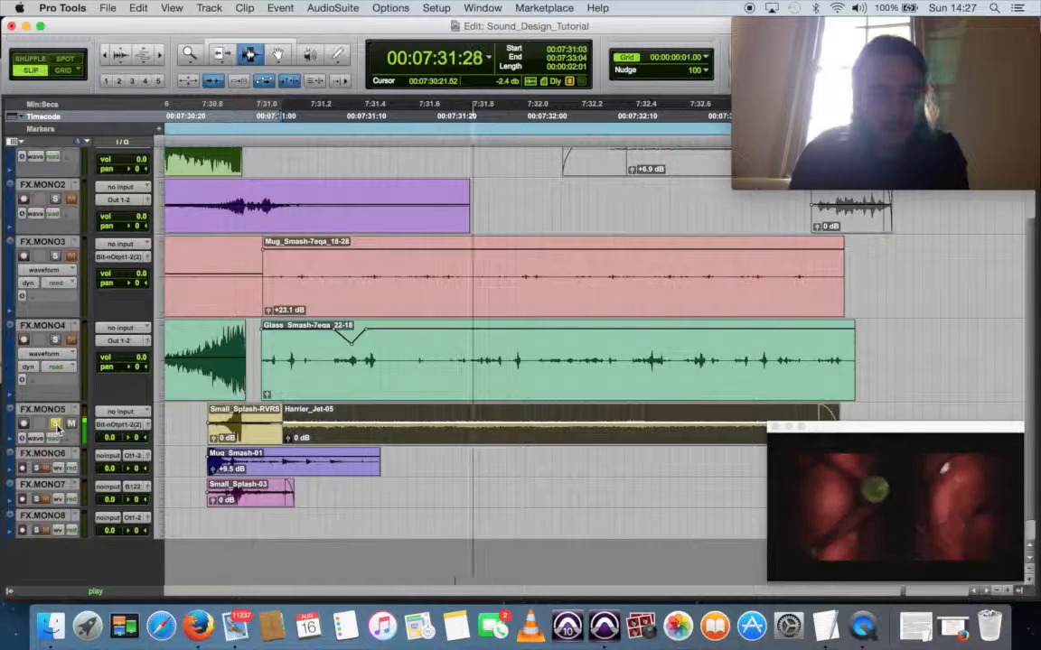
{"action": "key", "text": "space"}
- Add a short fade-in at the start of the Harrier_Jet-05 clip and reselect the whole clip
{"action": "left_click", "coordinate": [333, 7]}
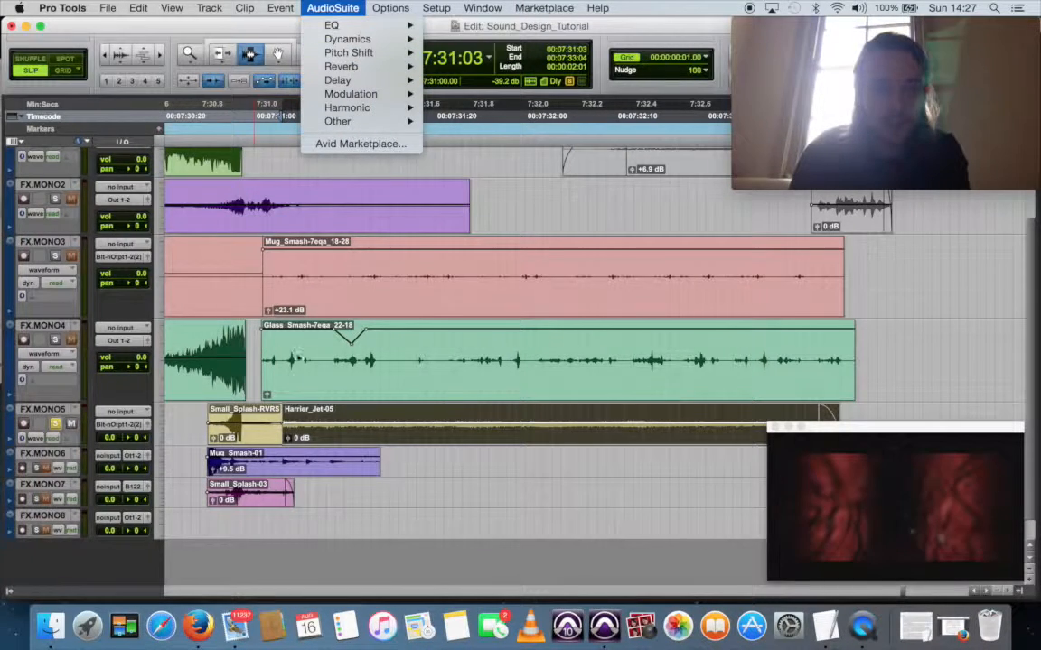
{"action": "left_click", "coordinate": [289, 425]}
{"action": "left_click", "coordinate": [287, 423]}
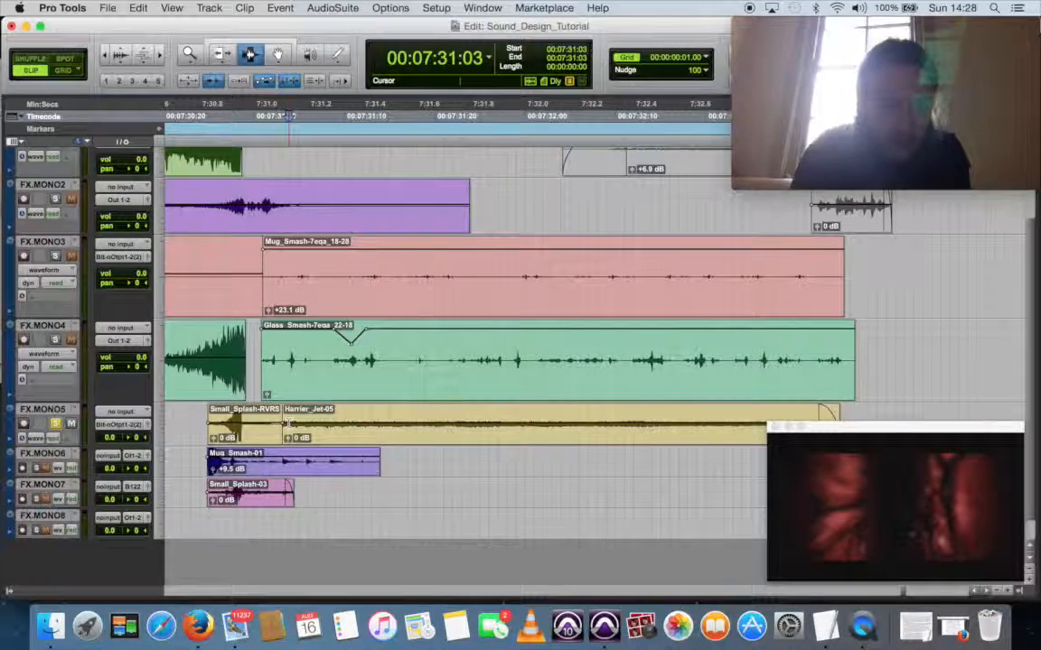
{"action": "double_click", "coordinate": [339, 423]}
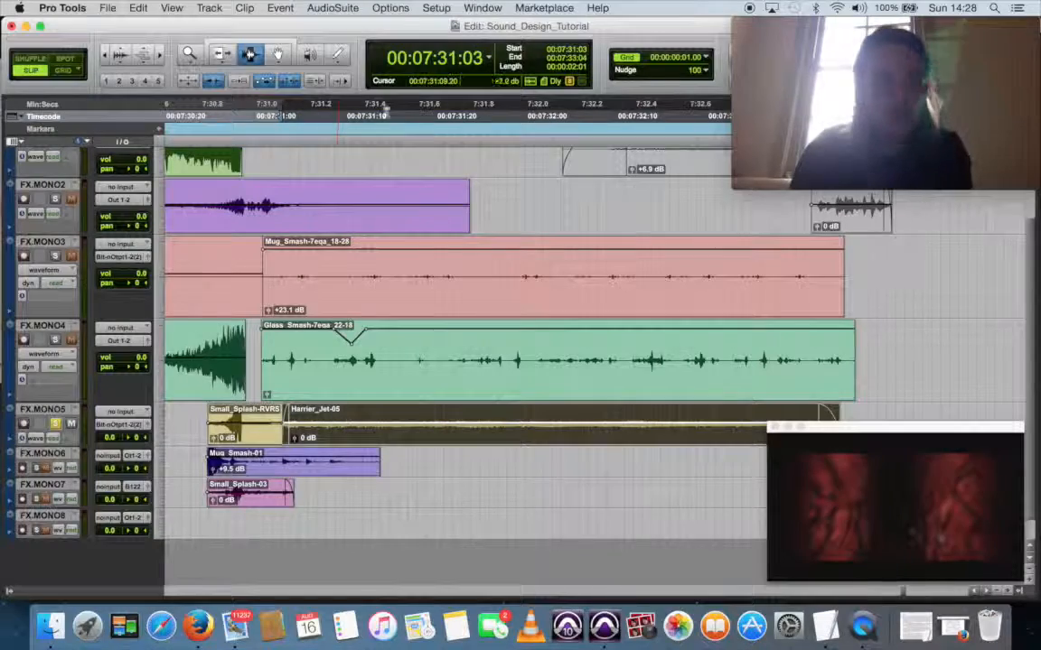
- Open EQ3 7-Band for the Harrier_Jet-05 clip and enable the high-pass and low-pass filters at 24 dB/oct
{"action": "left_click", "coordinate": [333, 7]}
{"action": "mouse_move", "coordinate": [333, 25]}
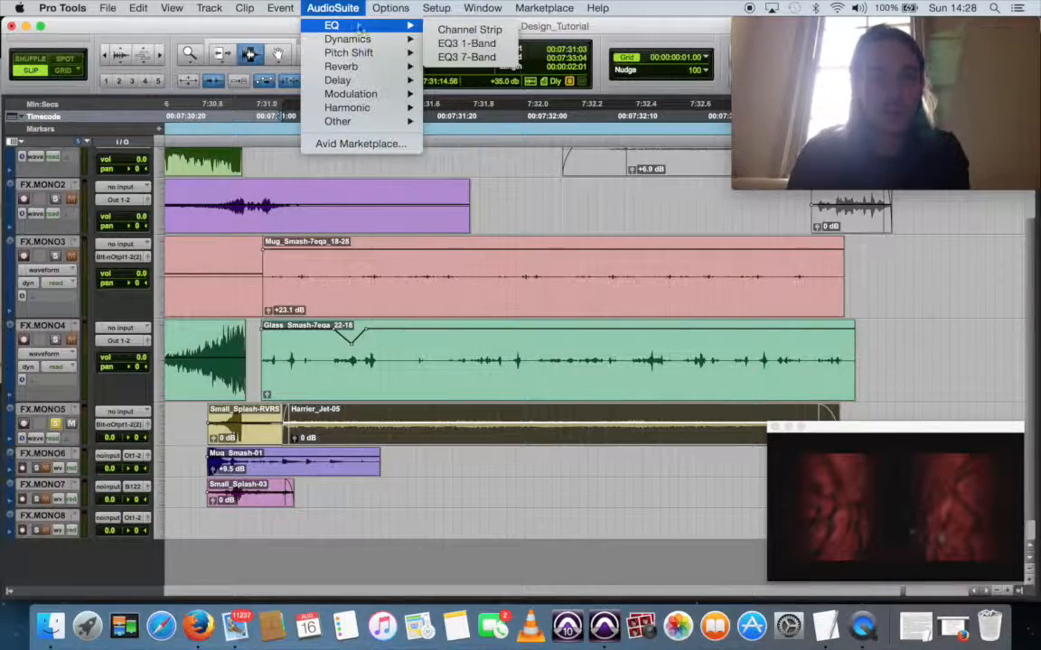
{"action": "left_click", "coordinate": [461, 57]}
{"action": "left_click", "coordinate": [454, 193]}
{"action": "left_click", "coordinate": [550, 193]}
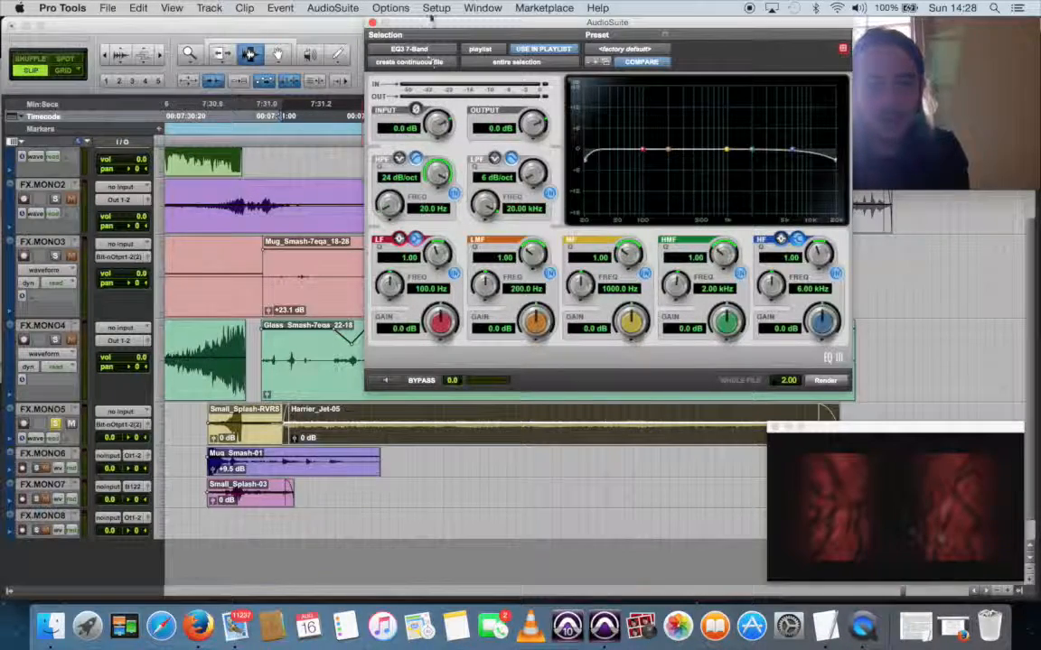
{"action": "left_click_drag", "start_coordinate": [533, 174], "coordinate": [534, 4]}
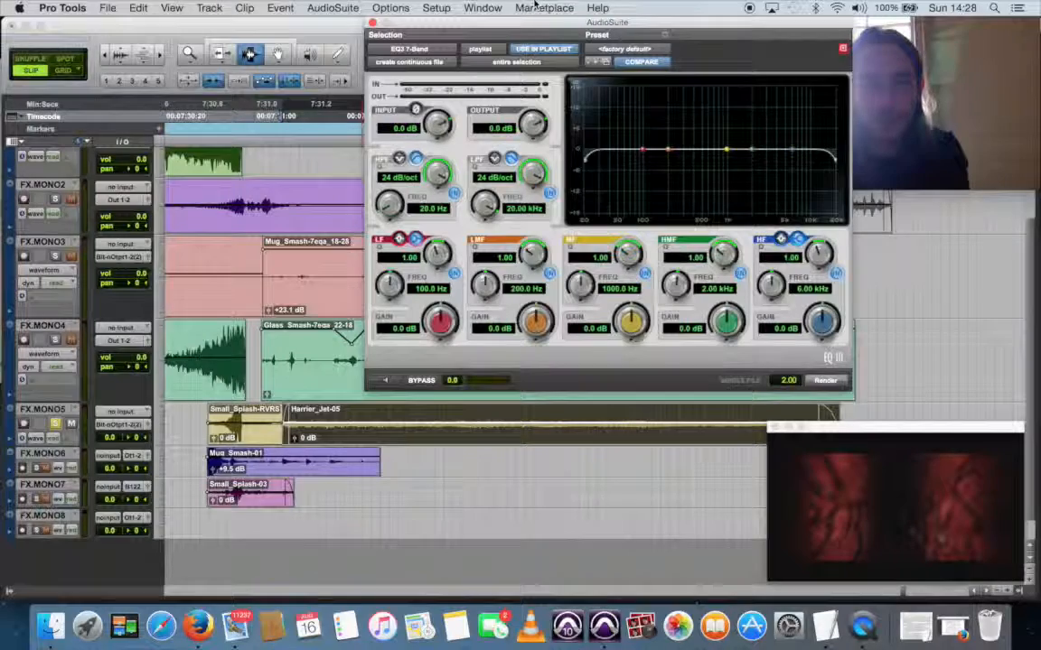
- Set the high-pass to about 500.8 Hz and the low-pass to about 1.18 kHz, and start previewing the EQ on the jet clip
{"action": "left_click_drag", "start_coordinate": [384, 155], "coordinate": [383, 131]}
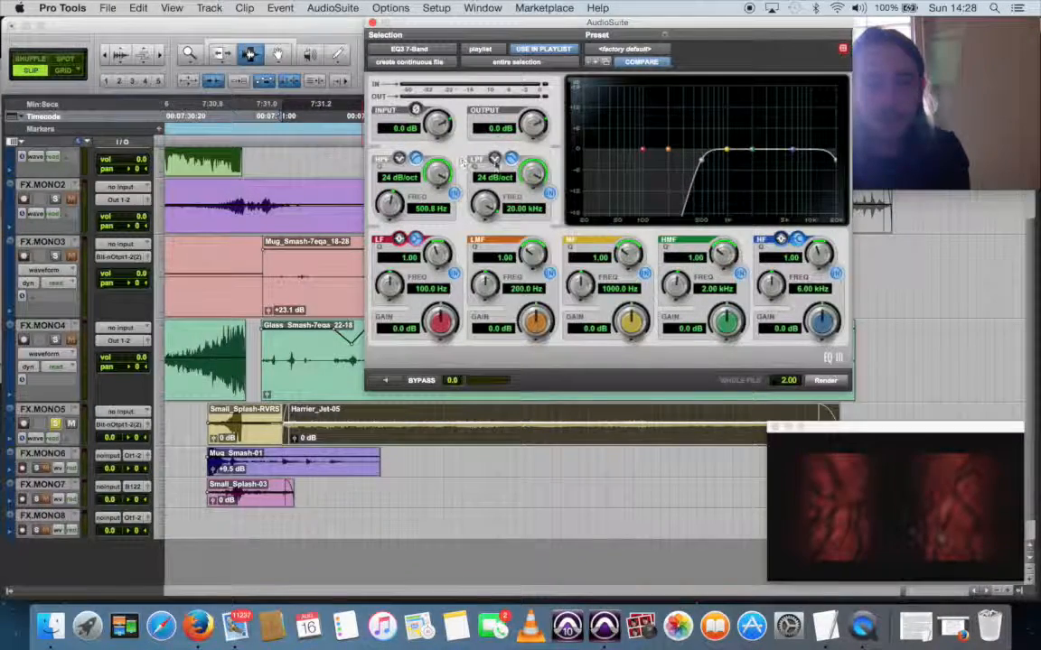
{"action": "left_click_drag", "start_coordinate": [485, 204], "coordinate": [480, 287]}
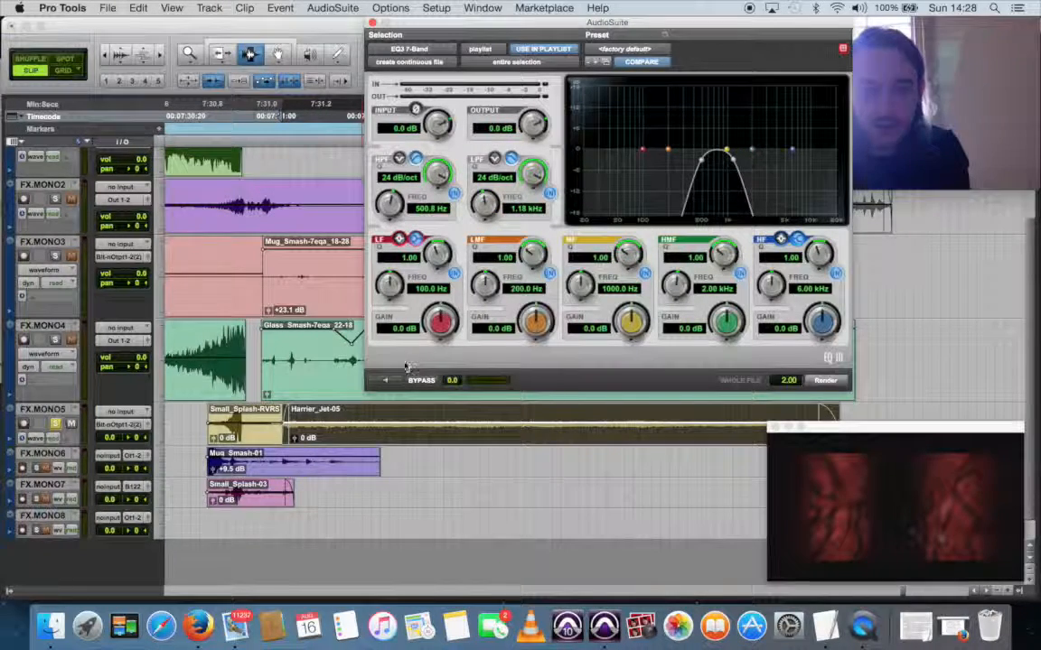
{"action": "left_click", "coordinate": [387, 380]}
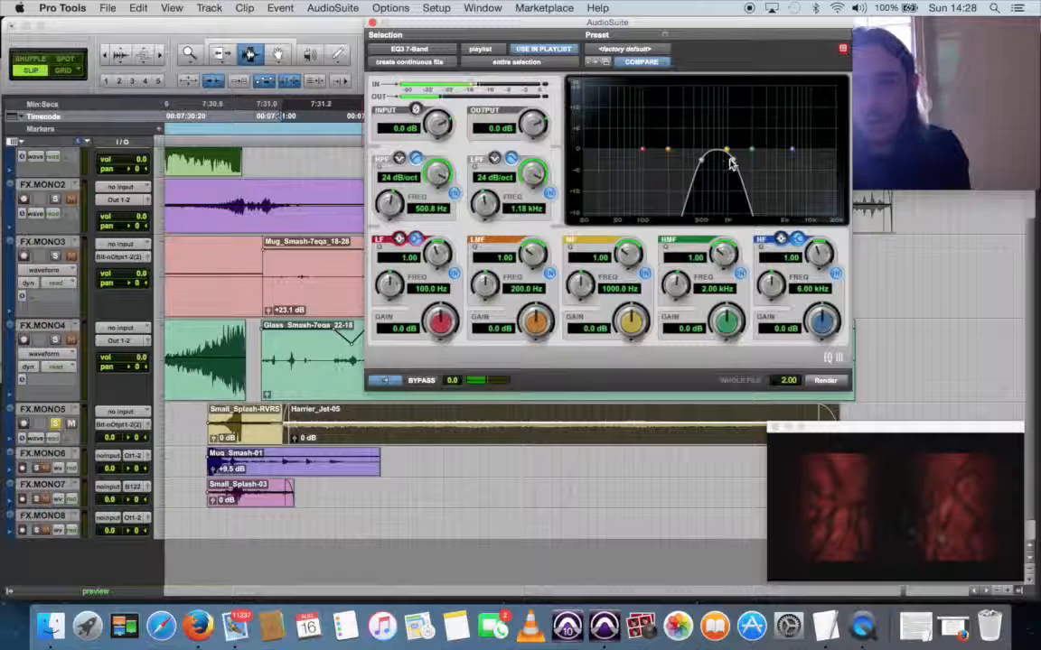
- Set the EQ's low-pass to 488.6 Hz and high-pass to 508.4 Hz, render it onto the Harrier_Jet clip, and close the plug-in
{"action": "left_click_drag", "start_coordinate": [739, 161], "coordinate": [703, 166]}
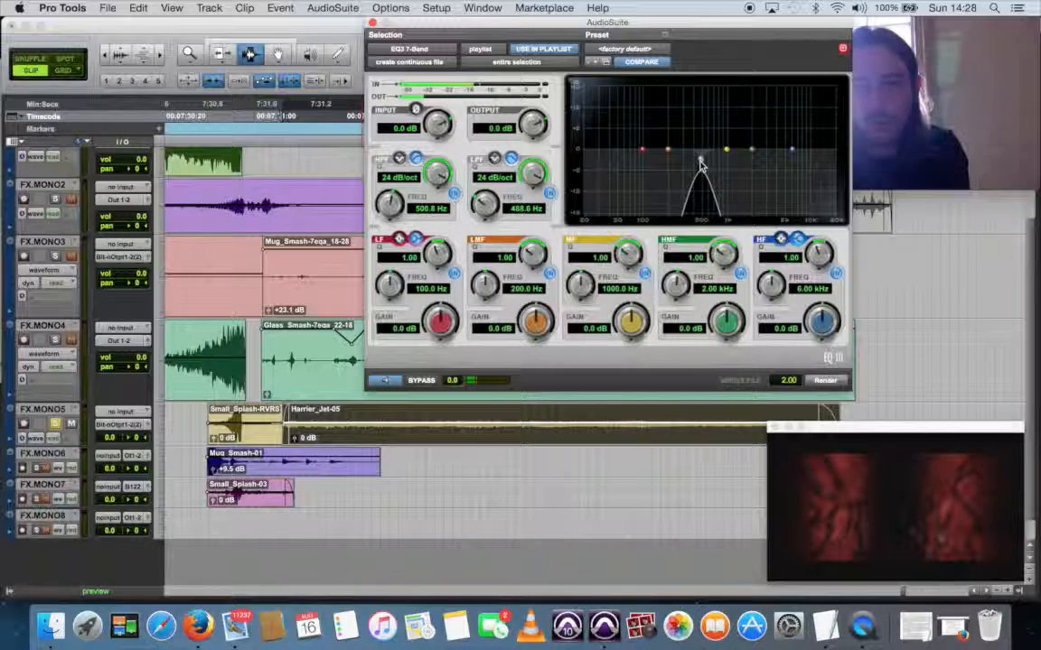
{"action": "left_click", "coordinate": [826, 382]}
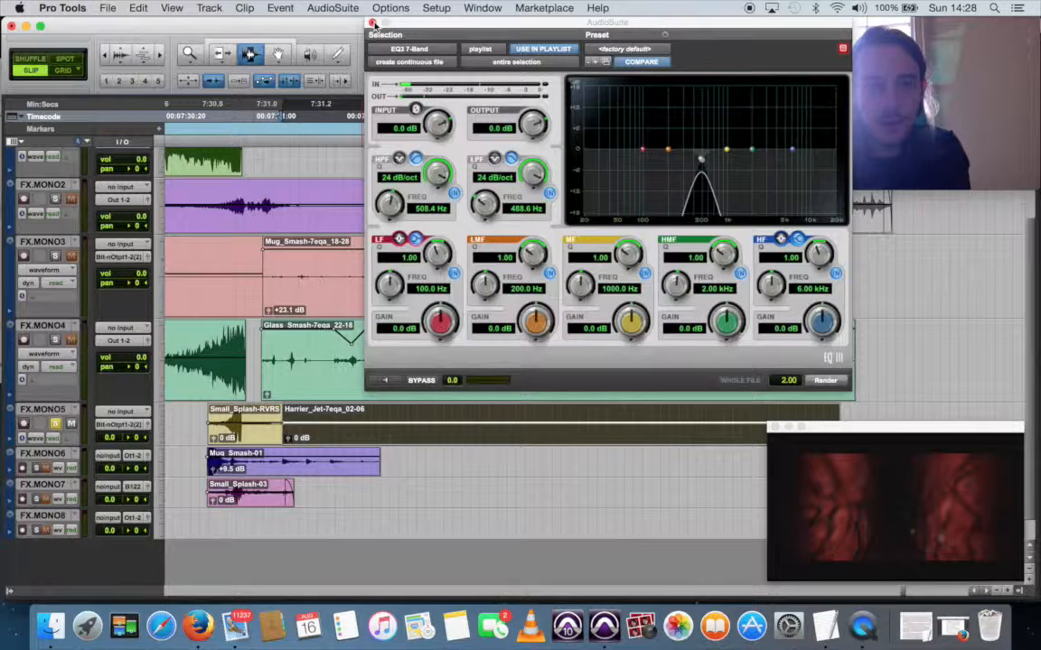
{"action": "left_click", "coordinate": [371, 24]}
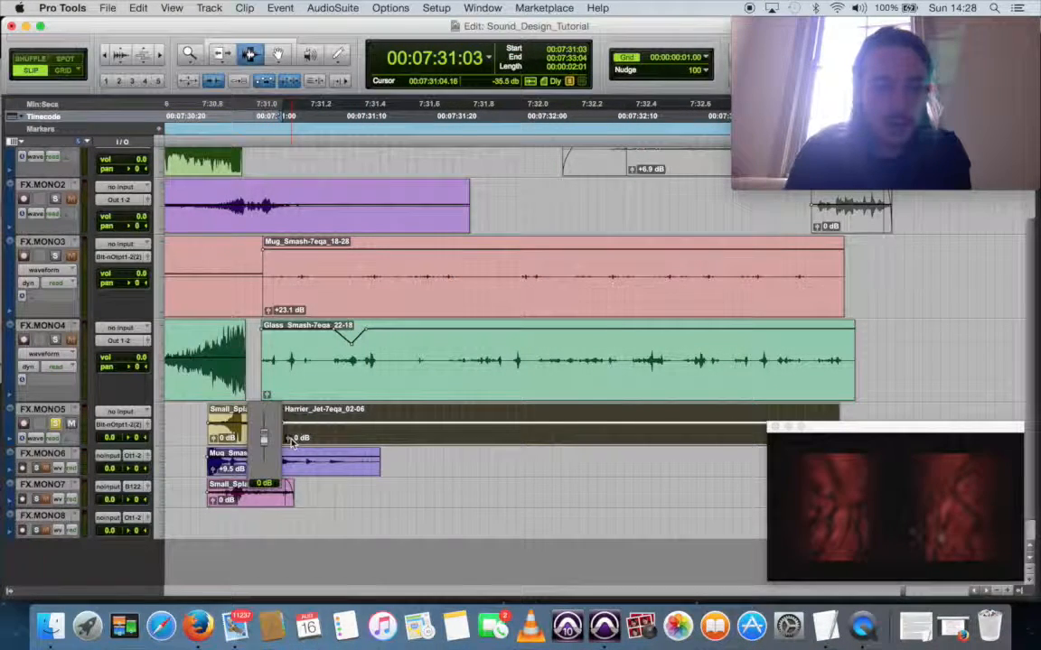
- Raise the rendered Harrier_Jet clip's gain to +12.1 dB and play it with FX.MONO5 soloed
{"action": "left_click_drag", "start_coordinate": [290, 442], "coordinate": [291, 434]}
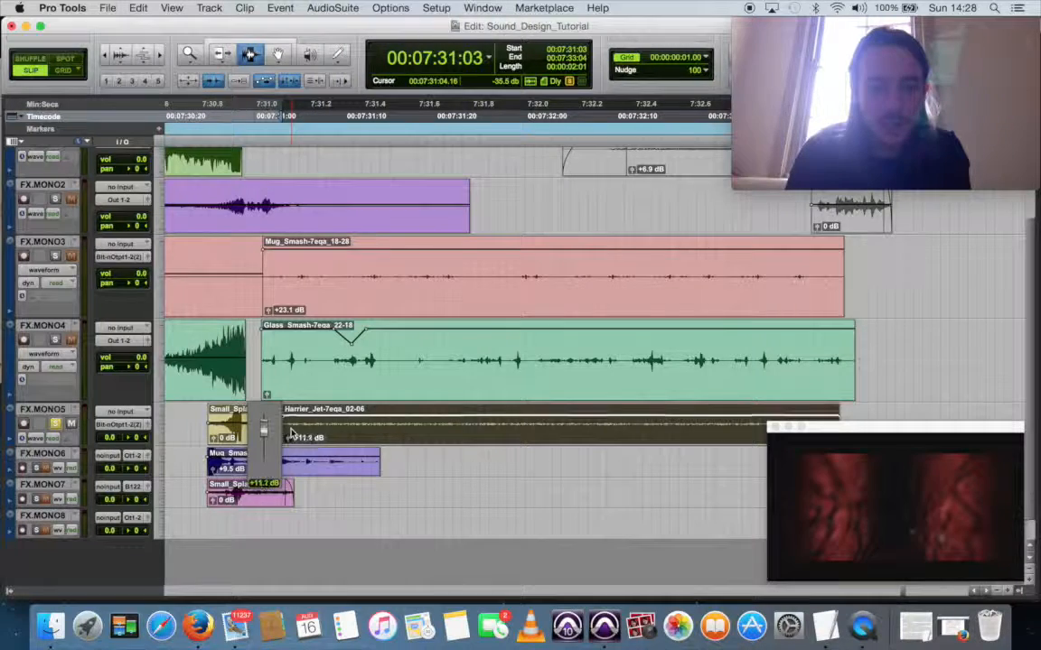
{"action": "left_click", "coordinate": [254, 334]}
{"action": "key", "text": "space"}
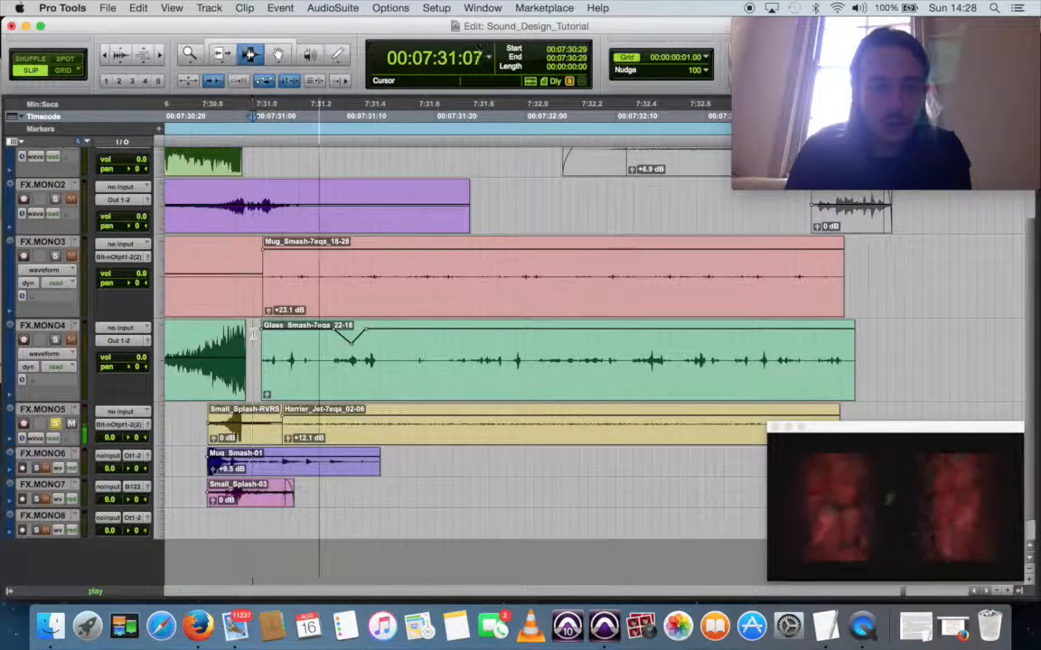
{"action": "key", "text": "space"}
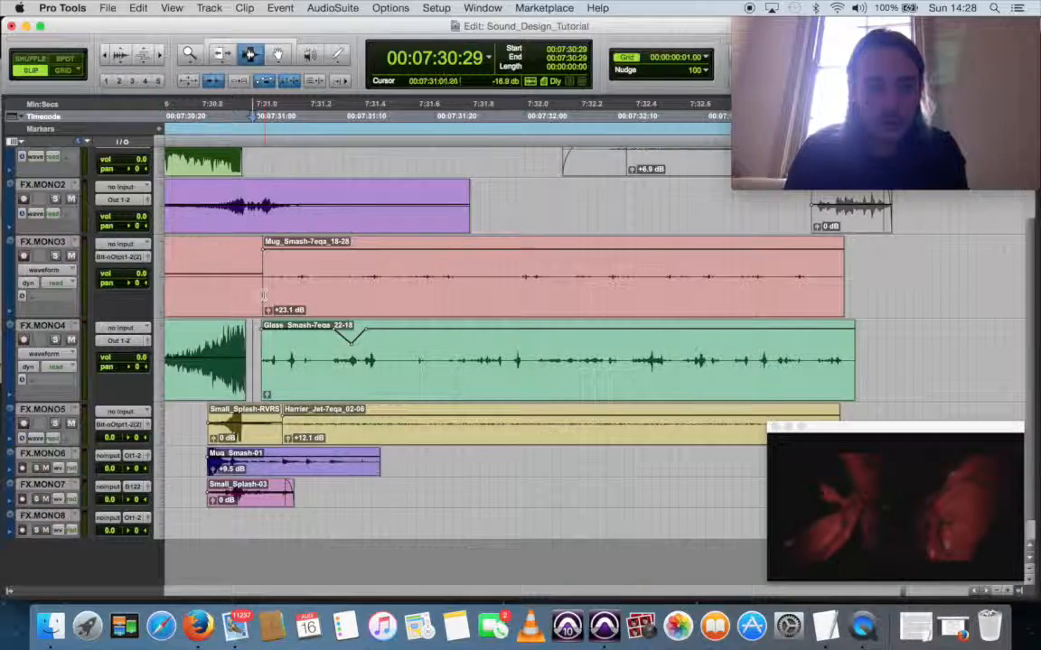
- Clear the FX.MONO5 solo, play the clip with the other layers, and lower the Harrier_Jet clip gain to +10.3 dB
{"action": "key", "text": "space"}
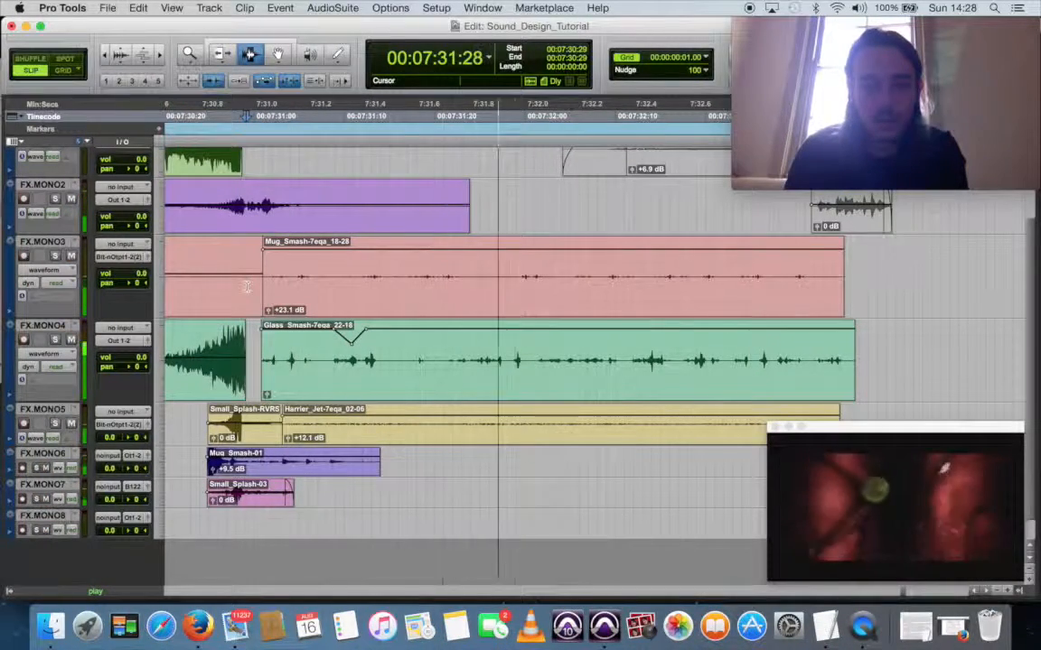
{"action": "key", "text": "space"}
{"action": "left_click", "coordinate": [289, 440]}
{"action": "left_click_drag", "start_coordinate": [289, 440], "coordinate": [289, 442]}
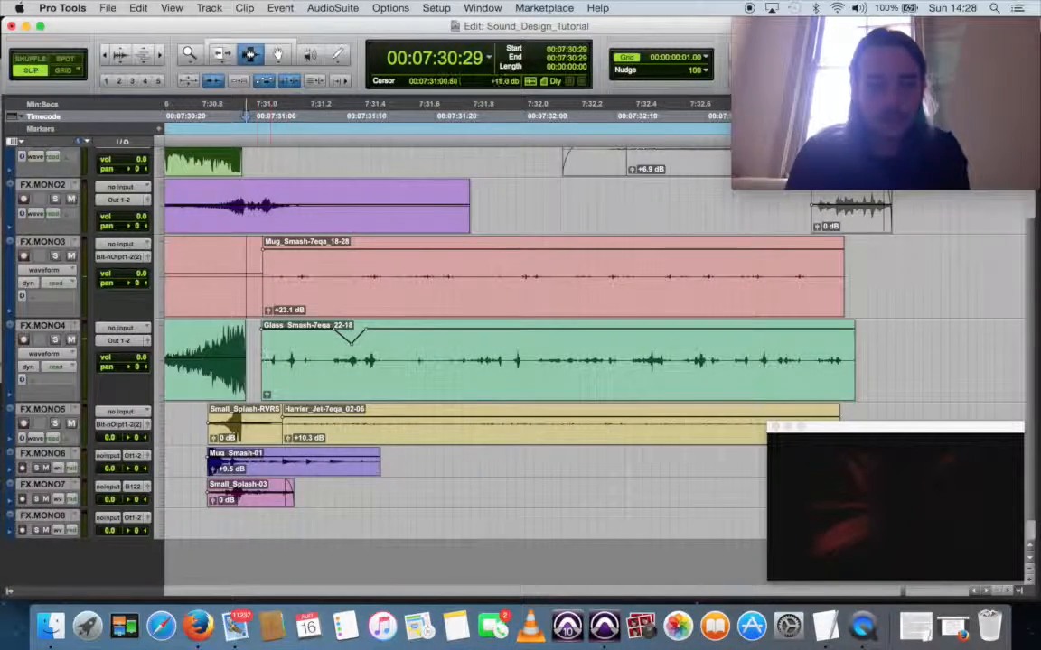
- Play the layers together, lower the Harrier_Jet clip gain to +6.9 dB, and play the section again from 00:07:31:00
{"action": "key", "text": "space"}
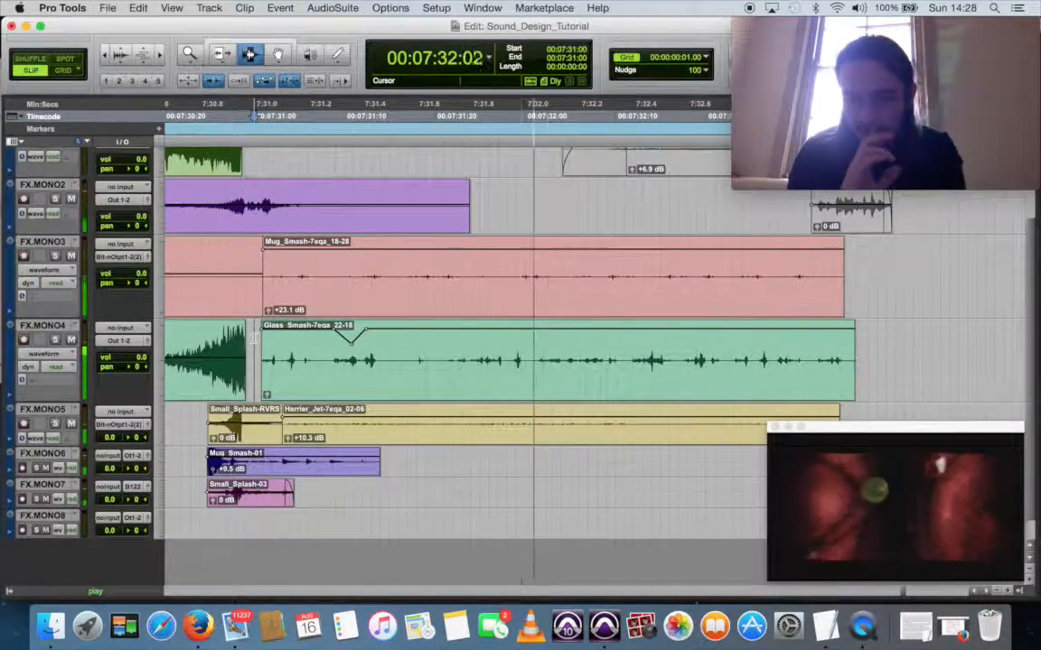
{"action": "key", "text": "space"}
{"action": "left_click", "coordinate": [288, 440]}
{"action": "left_click_drag", "start_coordinate": [287, 440], "coordinate": [287, 445]}
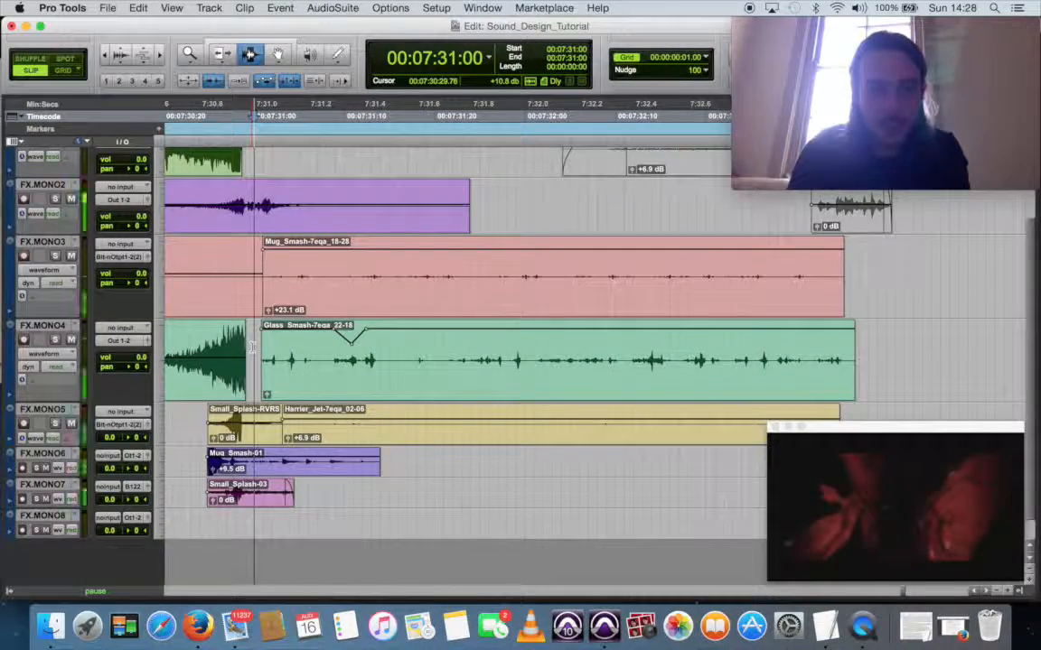
{"action": "key", "text": "space"}
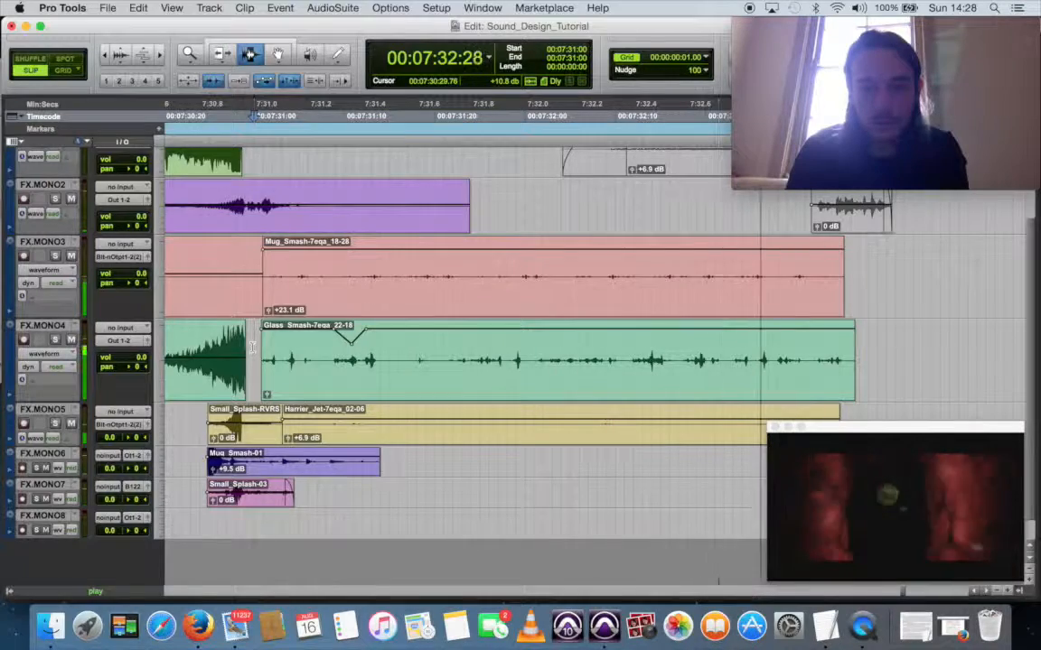
{"action": "key", "text": "space"}
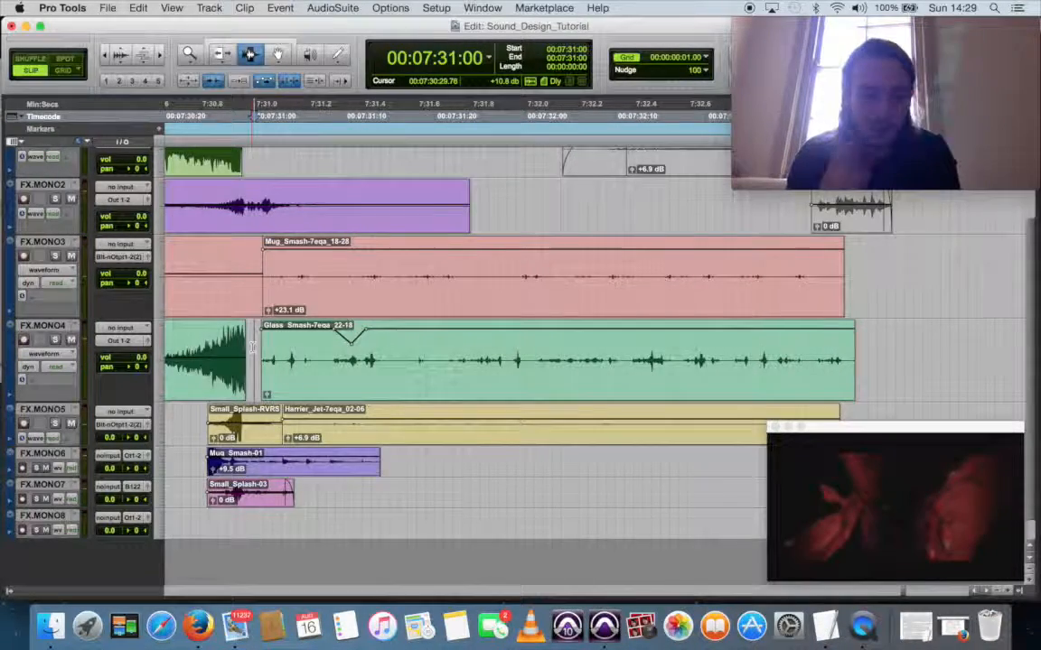
- Unmute the second Weird_Whooshing clip on FX.MONO1 and the short glass smash clip on FX.MONO2
{"action": "key", "text": "r"}
{"action": "key", "text": "r"}
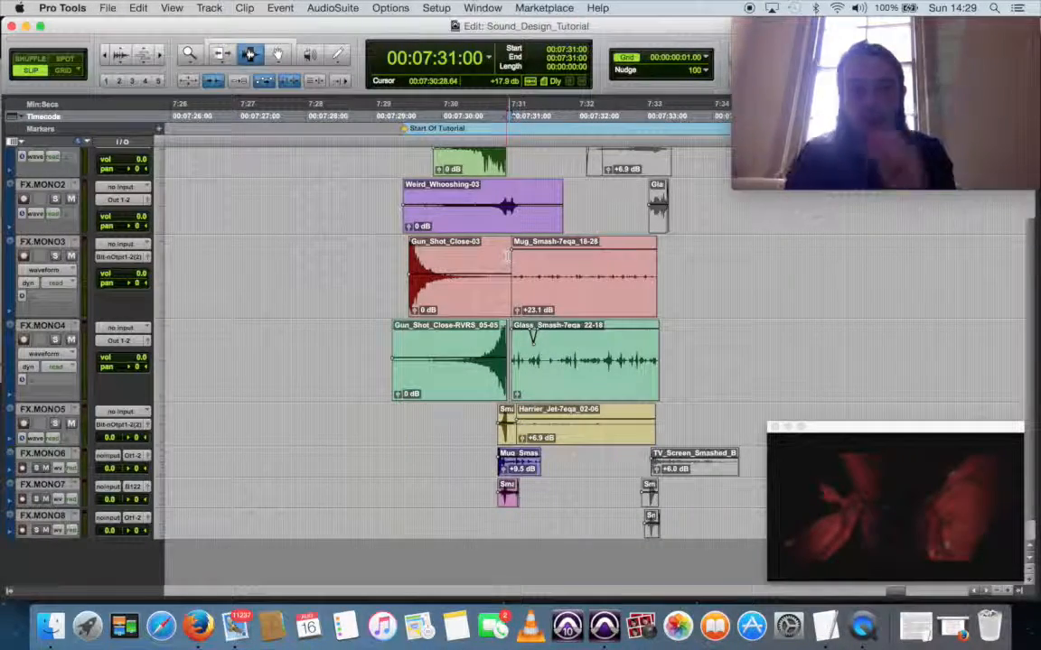
{"action": "scroll", "coordinate": [762, 313], "scroll_direction": "up", "scroll_amount": 2}
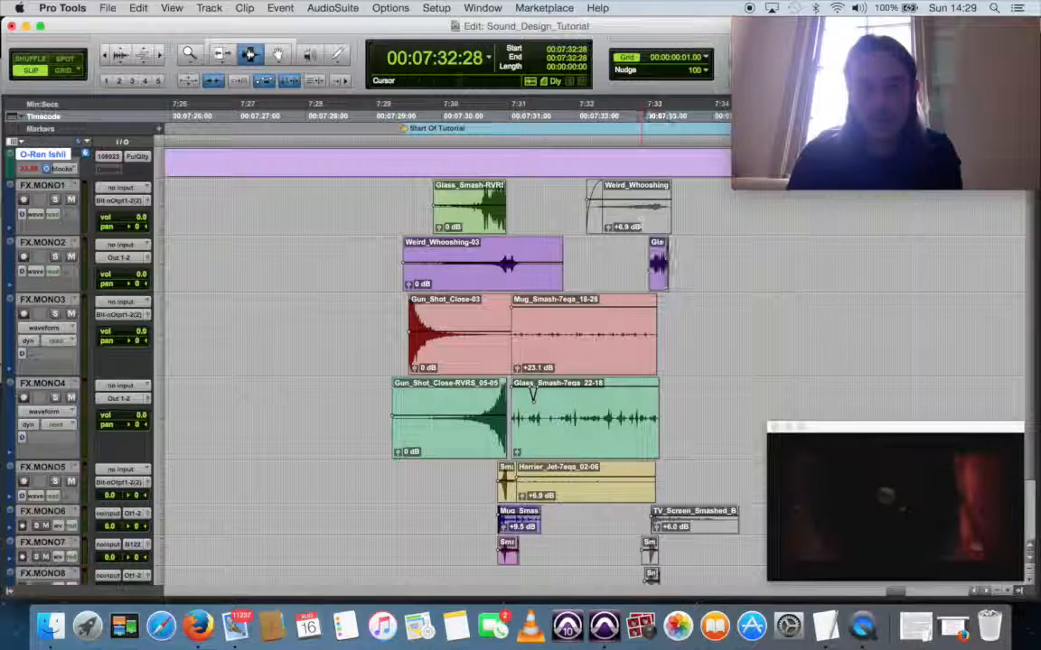
{"action": "left_click", "coordinate": [640, 224]}
{"action": "key", "text": "super+m"}
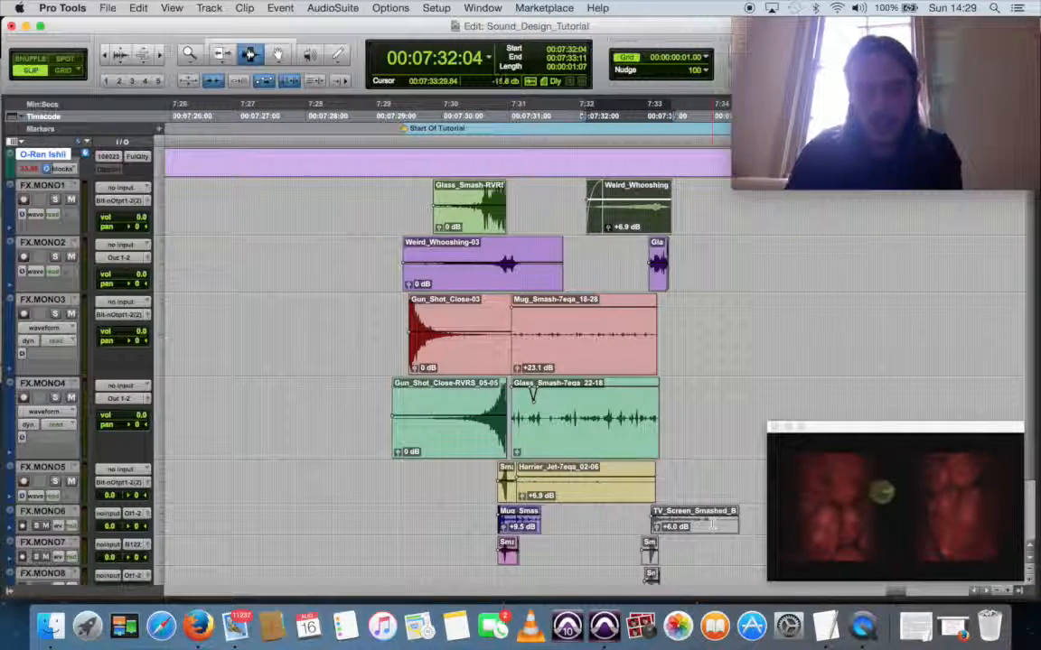
- Unmute the TV_Screen_Smashed clip on FX.MONO6 and the small clips around 7:33 on FX.MONO7 and FX.MONO8
{"action": "scroll", "coordinate": [712, 525], "scroll_direction": "down", "scroll_amount": 3}
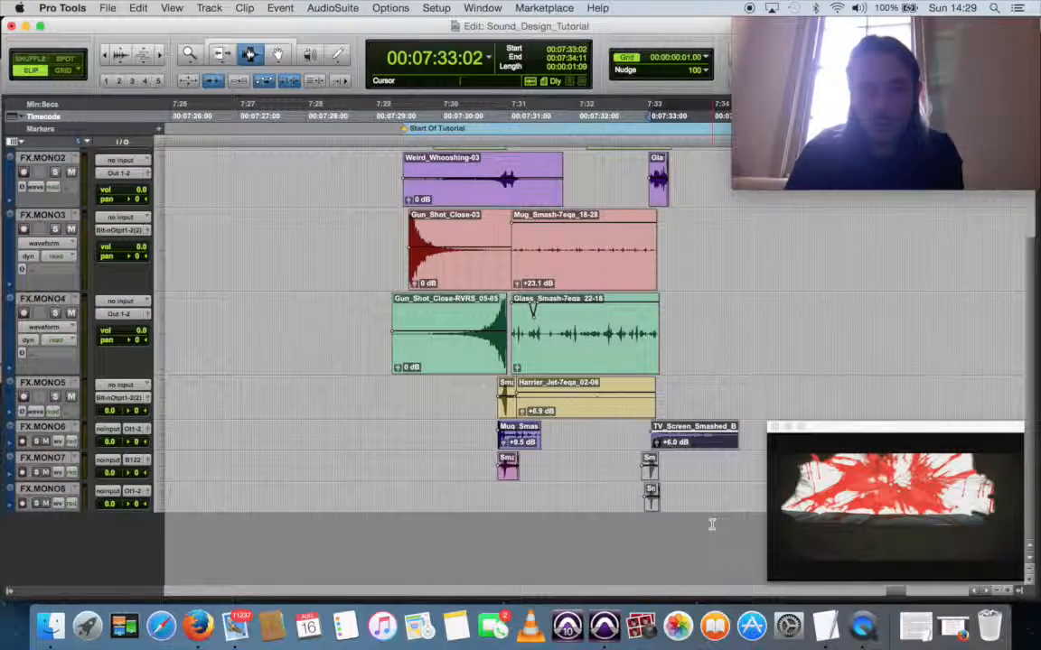
{"action": "left_click", "coordinate": [651, 470]}
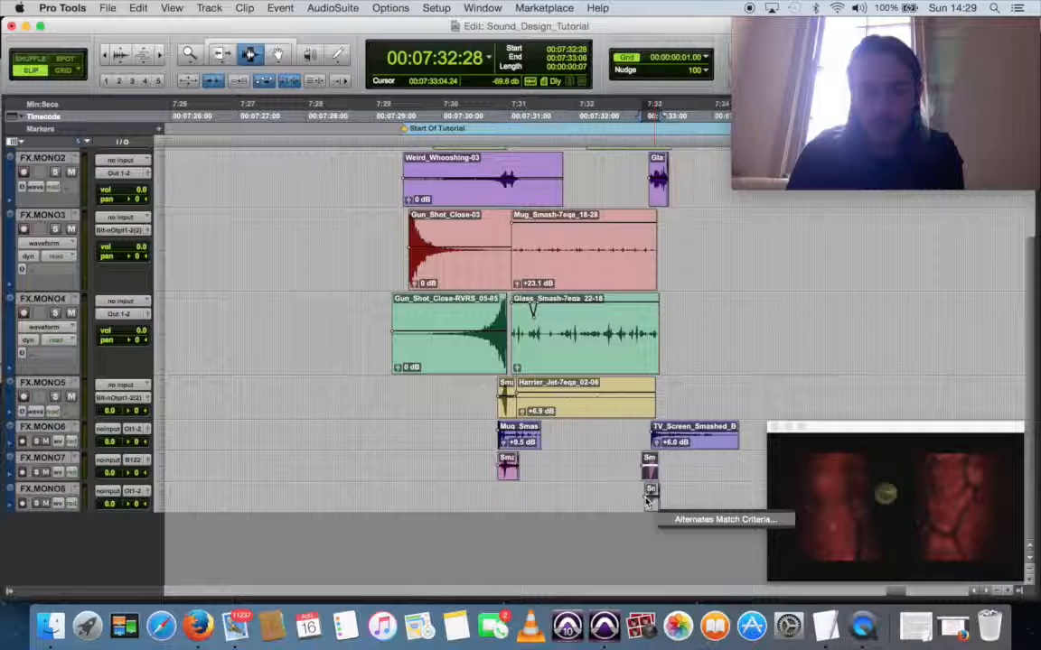
{"action": "left_click", "coordinate": [647, 501]}
{"action": "double_click", "coordinate": [650, 501]}
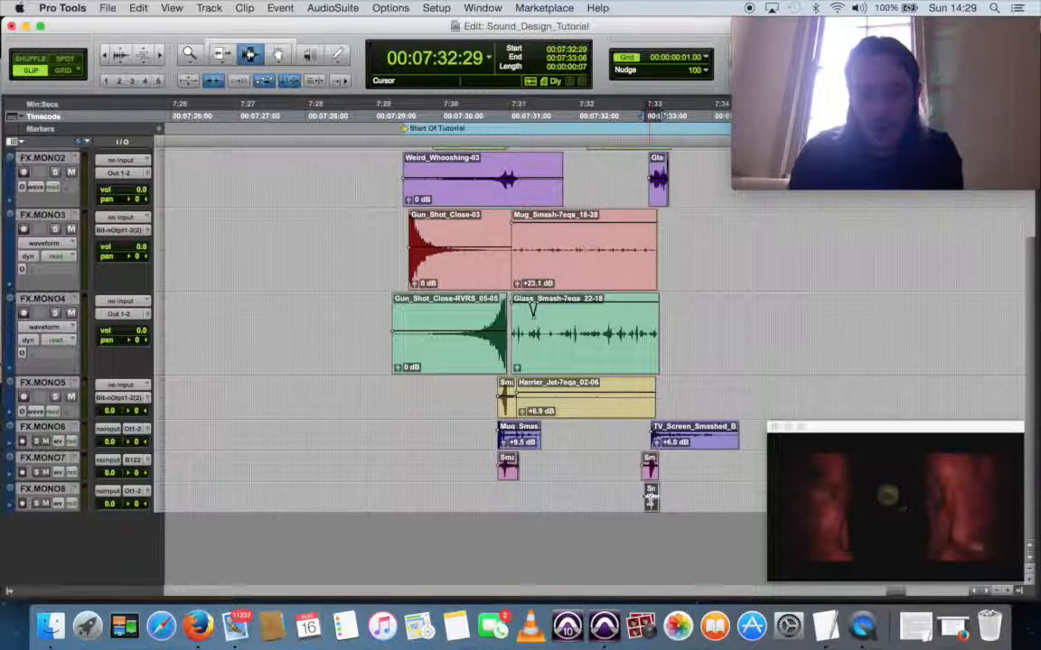
- Play the second Weird_Whooshing clip with FX.MONO1 soloed, play the short glass smash clip with FX.MONO2 soloed, and clear the solos
{"action": "scroll", "coordinate": [649, 495], "scroll_direction": "up", "scroll_amount": 3}
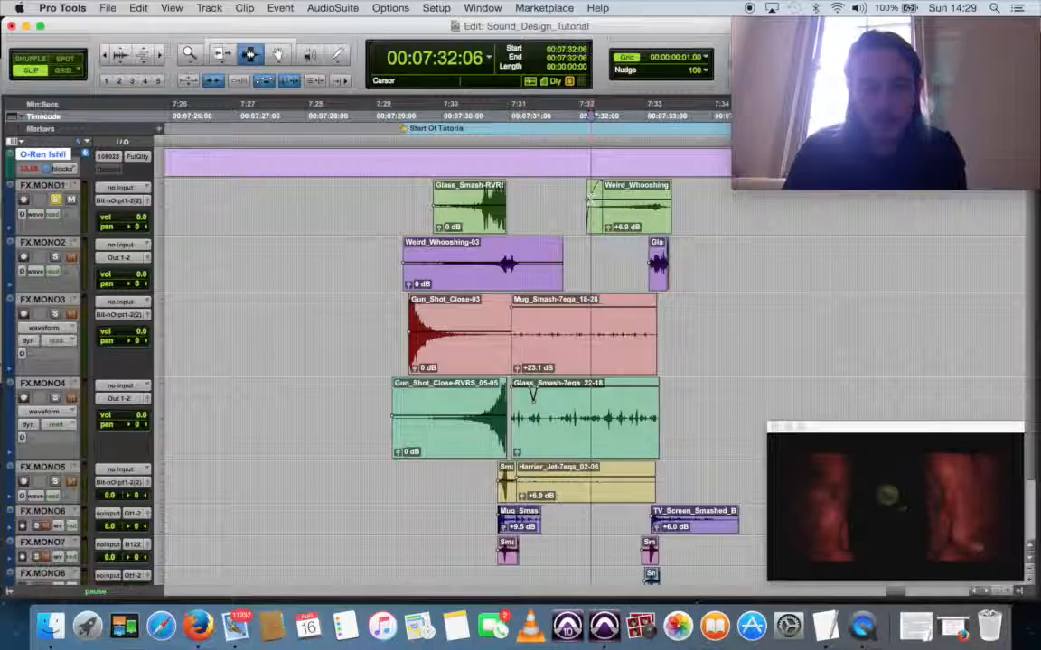
{"action": "key", "text": "space"}
{"action": "key", "text": "space"}
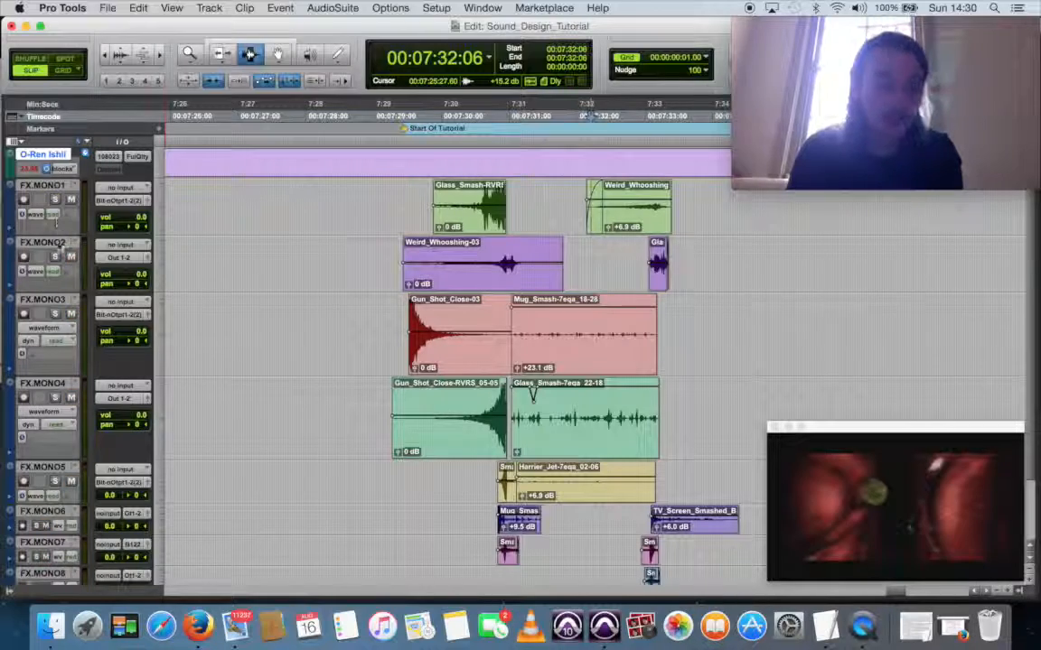
{"action": "left_click", "coordinate": [646, 255]}
{"action": "key", "text": "space"}
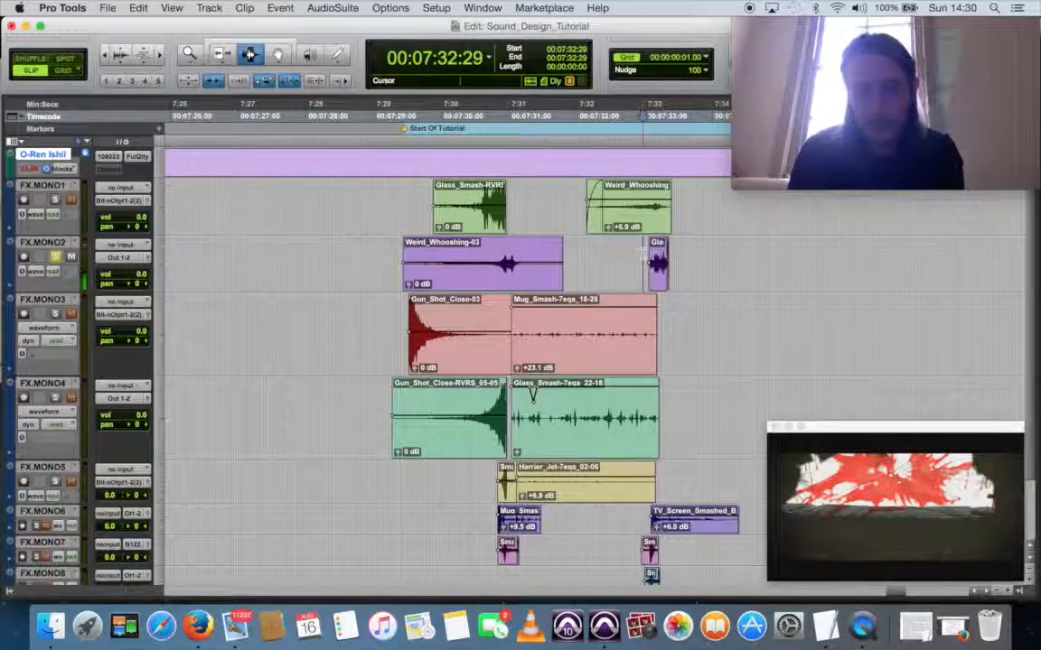
{"action": "left_click", "coordinate": [55, 257]}
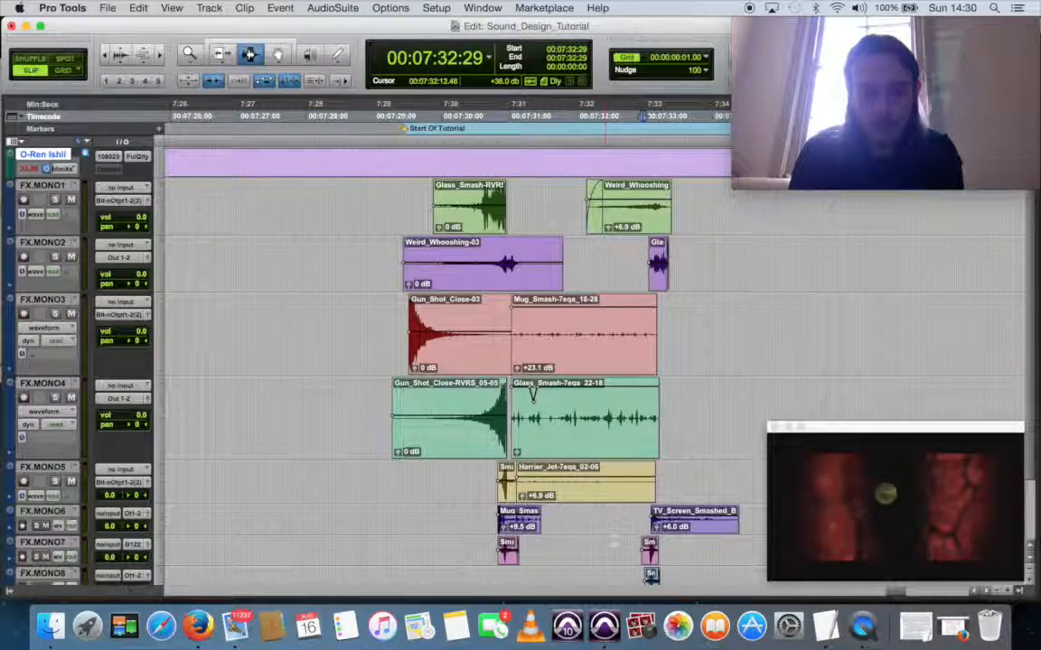
- Solo FX.MONO6, FX.MONO7 and FX.MONO8, play their final impact clips from 00:07:32:20, and clear the three solos
{"action": "scroll", "coordinate": [129, 522], "scroll_direction": "down", "scroll_amount": 3}
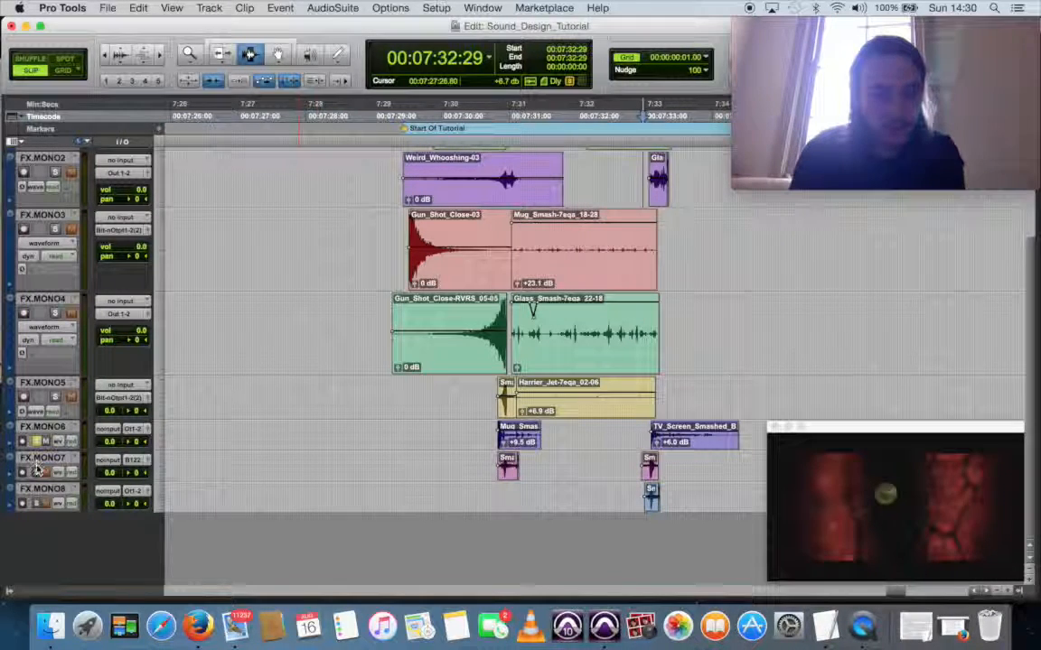
{"action": "left_click", "coordinate": [37, 471]}
{"action": "left_click", "coordinate": [37, 502]}
{"action": "left_click", "coordinate": [624, 454]}
{"action": "key", "text": "space"}
{"action": "key", "text": "space"}
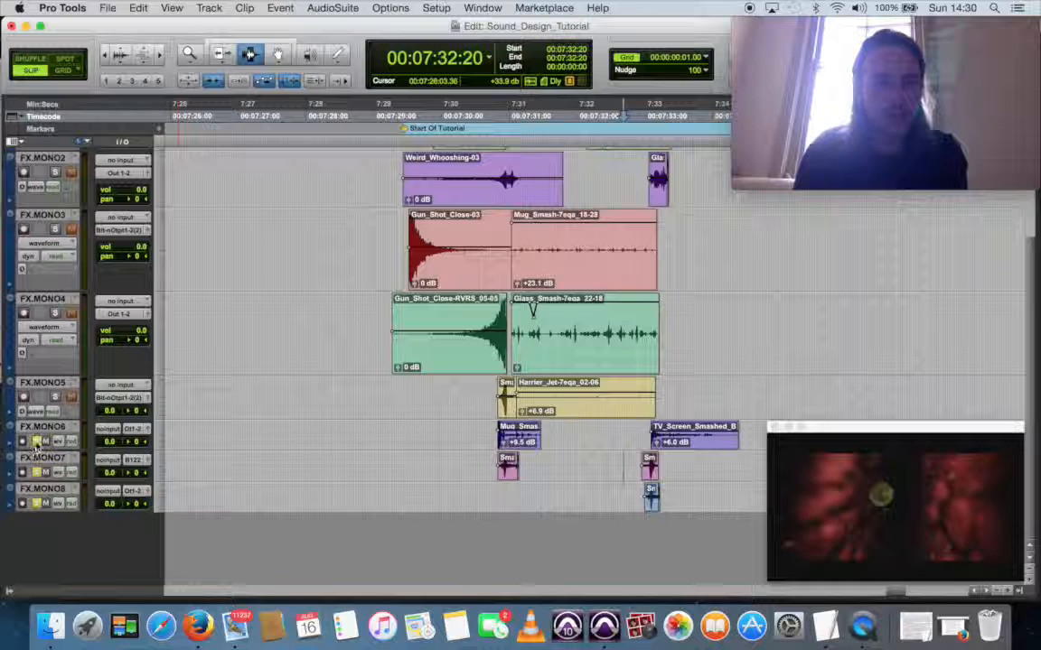
{"action": "left_click", "coordinate": [36, 442]}
{"action": "left_click", "coordinate": [36, 474]}
{"action": "left_click", "coordinate": [36, 503]}
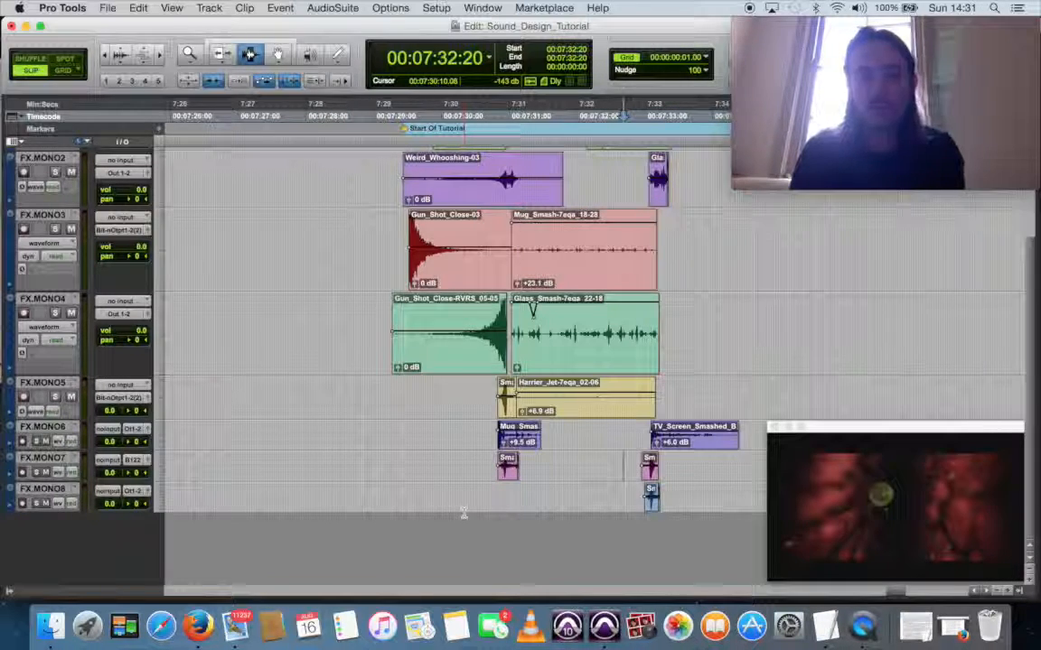
- Set the playback start to 00:07:29:05, before the first clips, and move and enlarge the video window over the timeline
{"action": "scroll", "coordinate": [464, 513], "scroll_direction": "up", "scroll_amount": 3}
{"action": "key", "text": "t"}
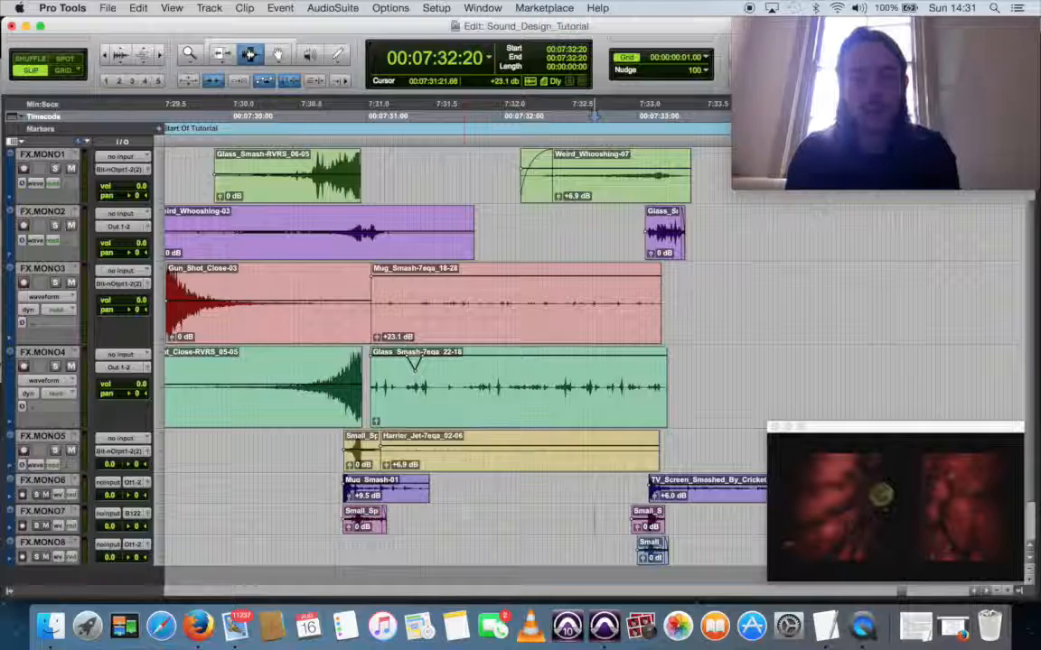
{"action": "scroll", "coordinate": [463, 514], "scroll_direction": "left", "scroll_amount": 2}
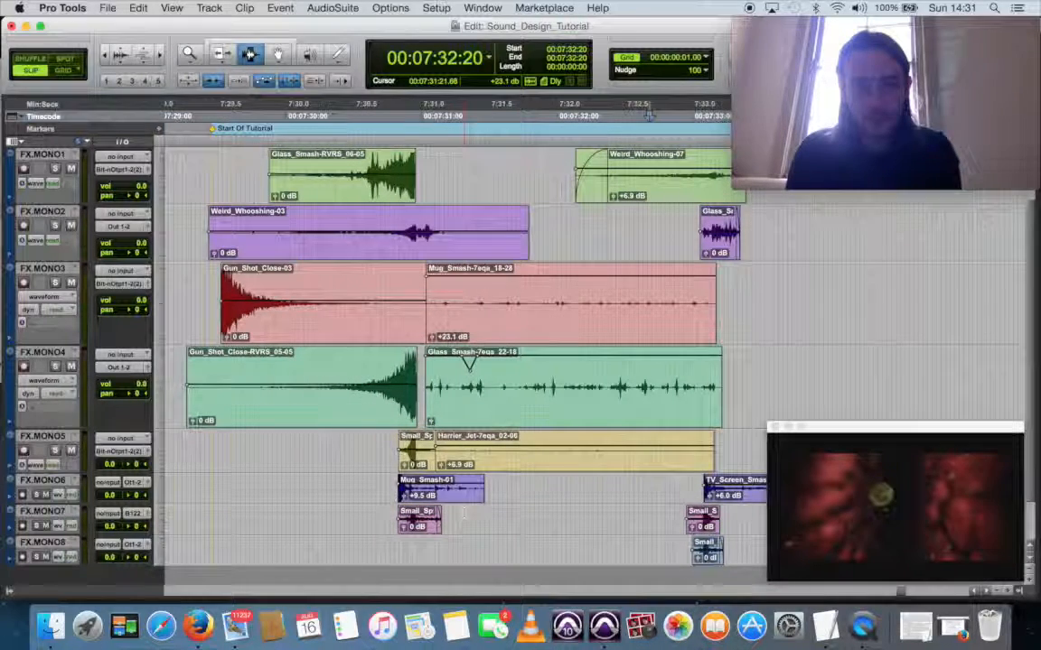
{"action": "scroll", "coordinate": [464, 513], "scroll_direction": "up", "scroll_amount": 1}
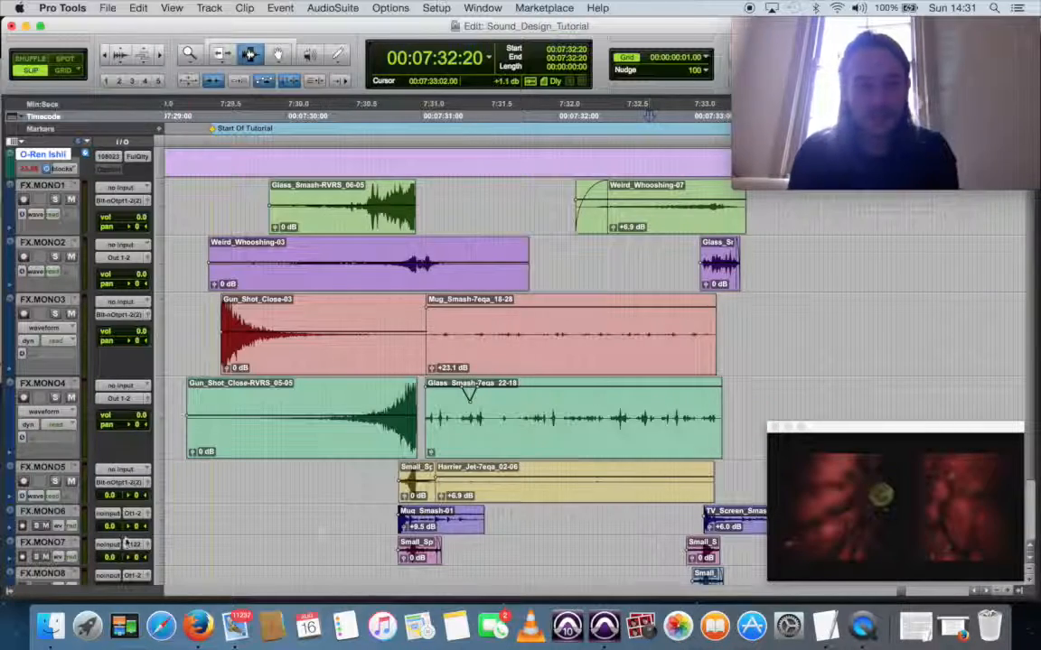
{"action": "left_click", "coordinate": [173, 440]}
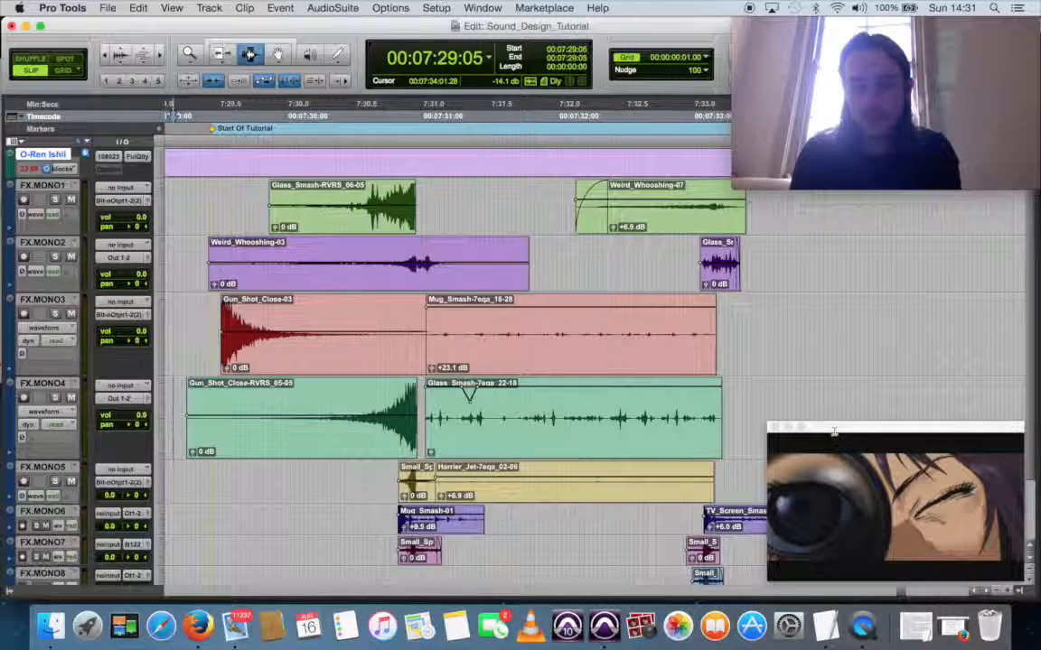
{"action": "left_click_drag", "start_coordinate": [833, 432], "coordinate": [242, 116]}
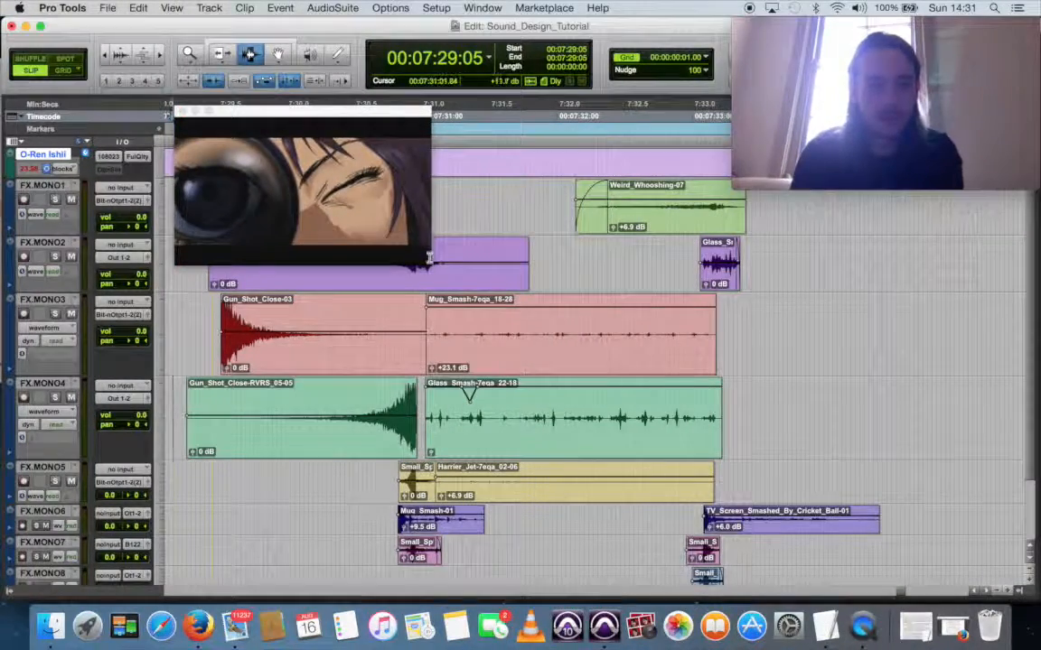
{"action": "left_click_drag", "start_coordinate": [429, 258], "coordinate": [768, 450]}
- Play the full sound sequence against the video, shrink the video window, and move it clear of the clips
{"action": "key", "text": "space"}
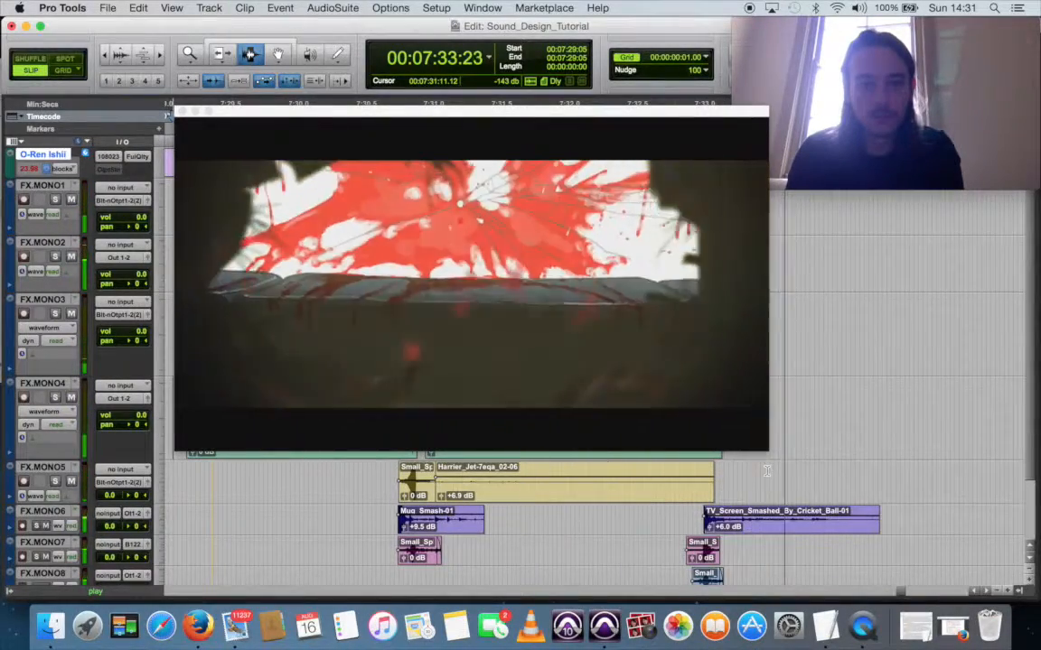
{"action": "key", "text": "space"}
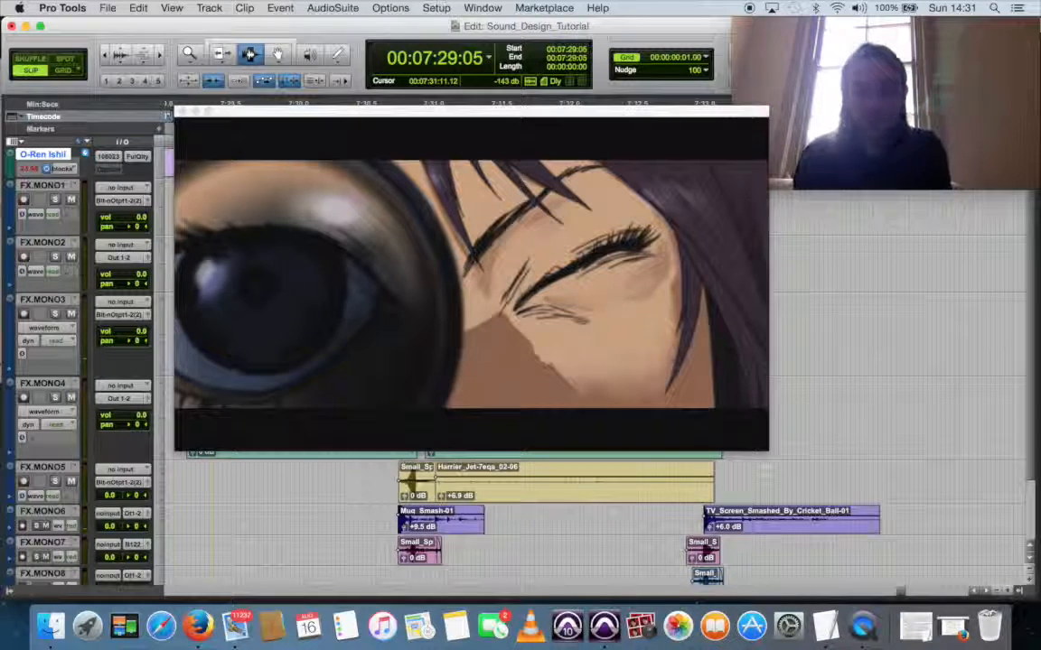
{"action": "left_click_drag", "start_coordinate": [760, 442], "coordinate": [416, 257]}
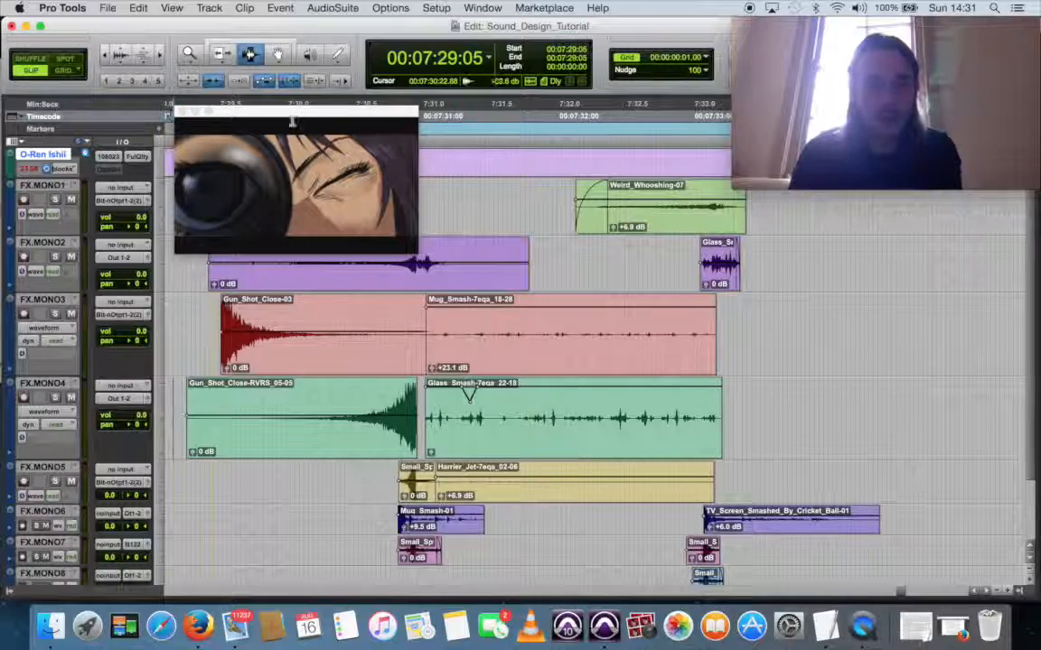
{"action": "left_click_drag", "start_coordinate": [261, 113], "coordinate": [905, 197]}
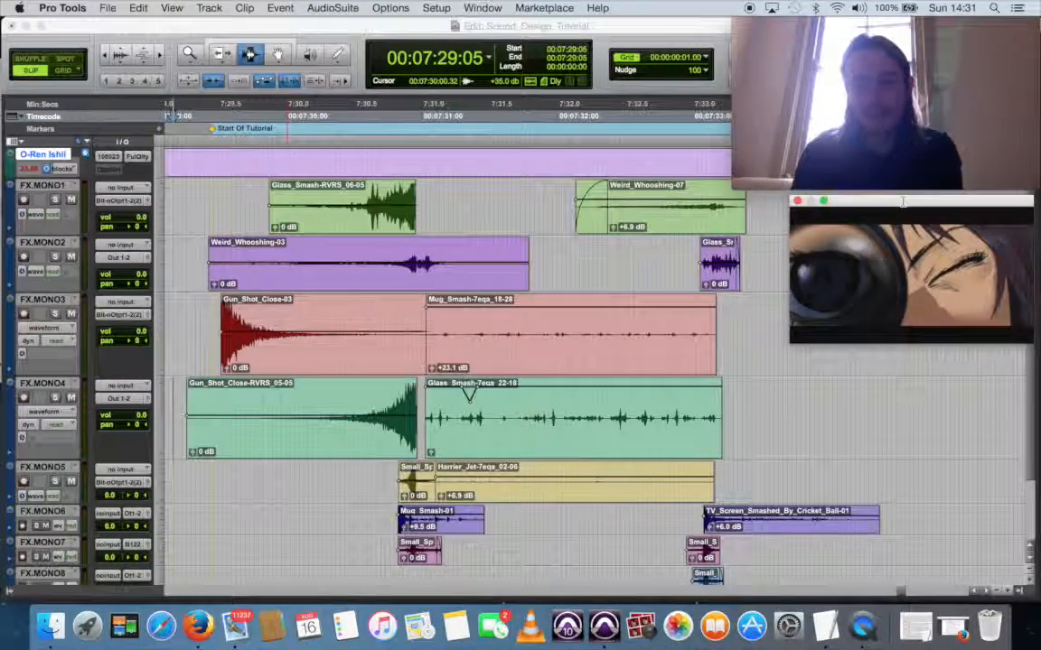